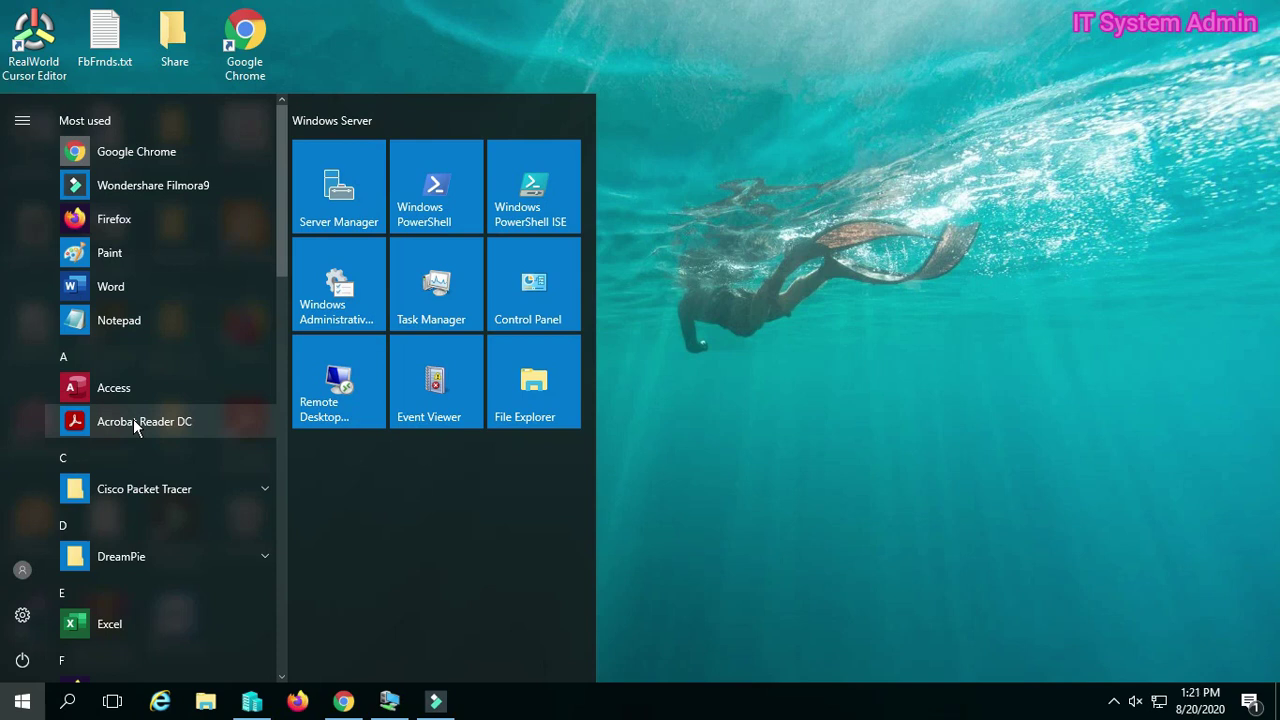
pyautogui.scroll(-5, 133, 420)
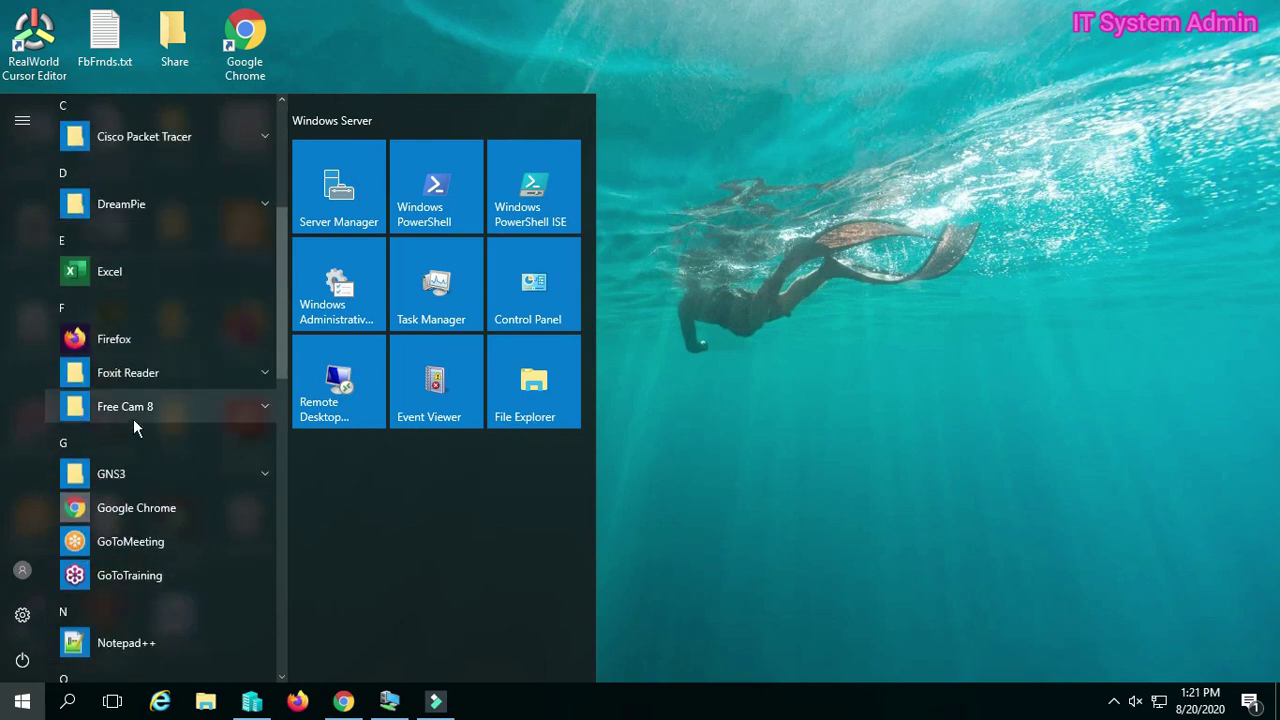
pyautogui.scroll(-5, 133, 419)
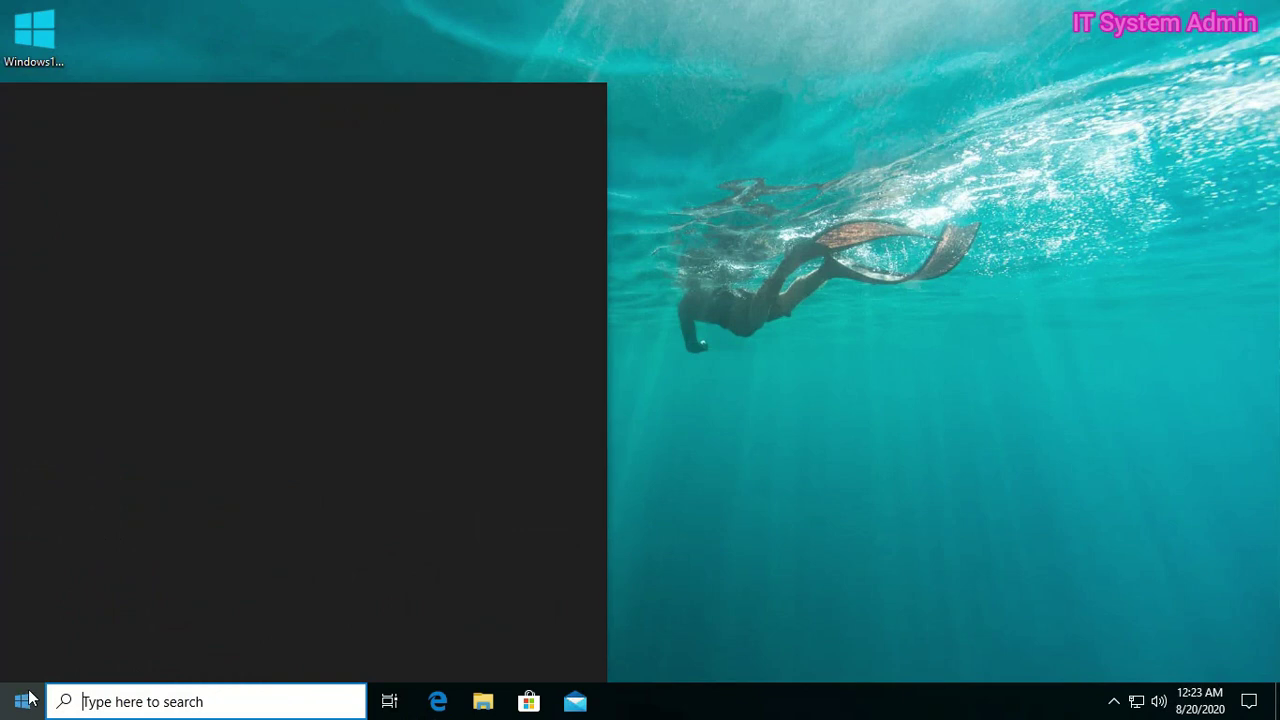
pyautogui.click(725, 300)
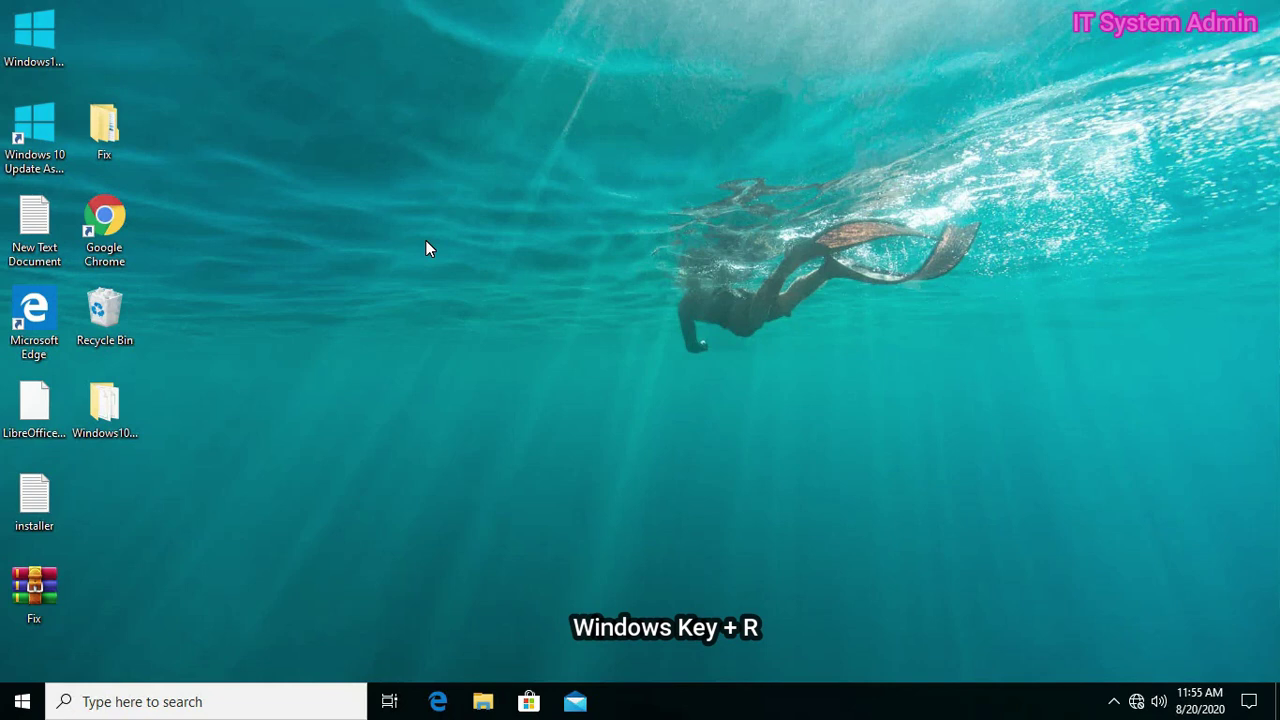
# Launch Registry Editor with the regedit command
pyautogui.press('super+r')
pyautogui.write('reg')
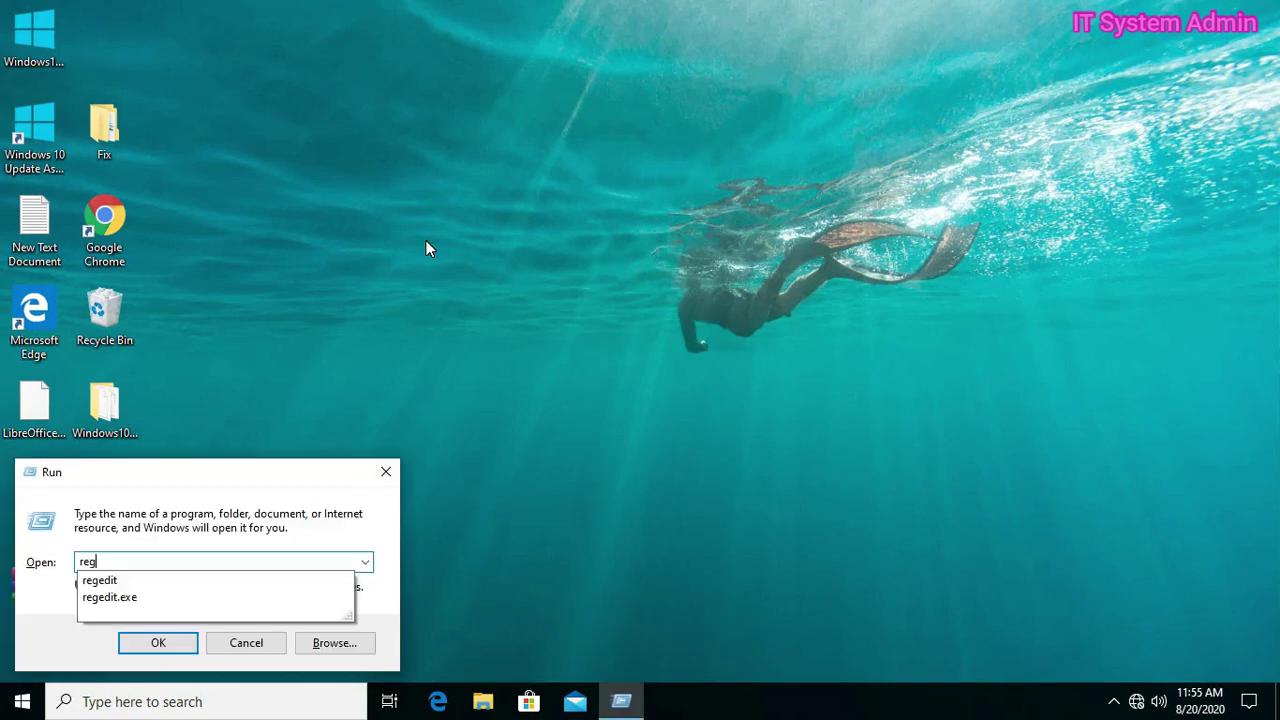
pyautogui.write('edit')
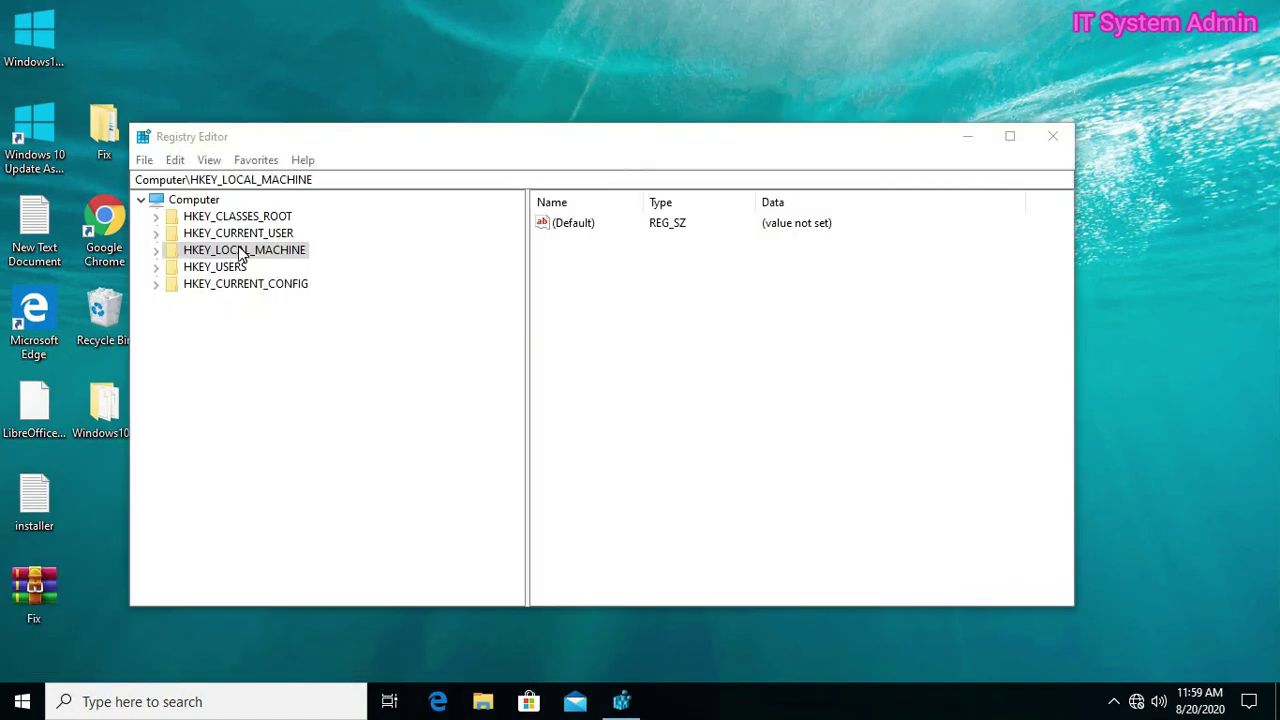
# Expand the registry tree down to HKEY_LOCAL_MACHINE\SOFTWARE\Microsoft
pyautogui.click(231, 252)
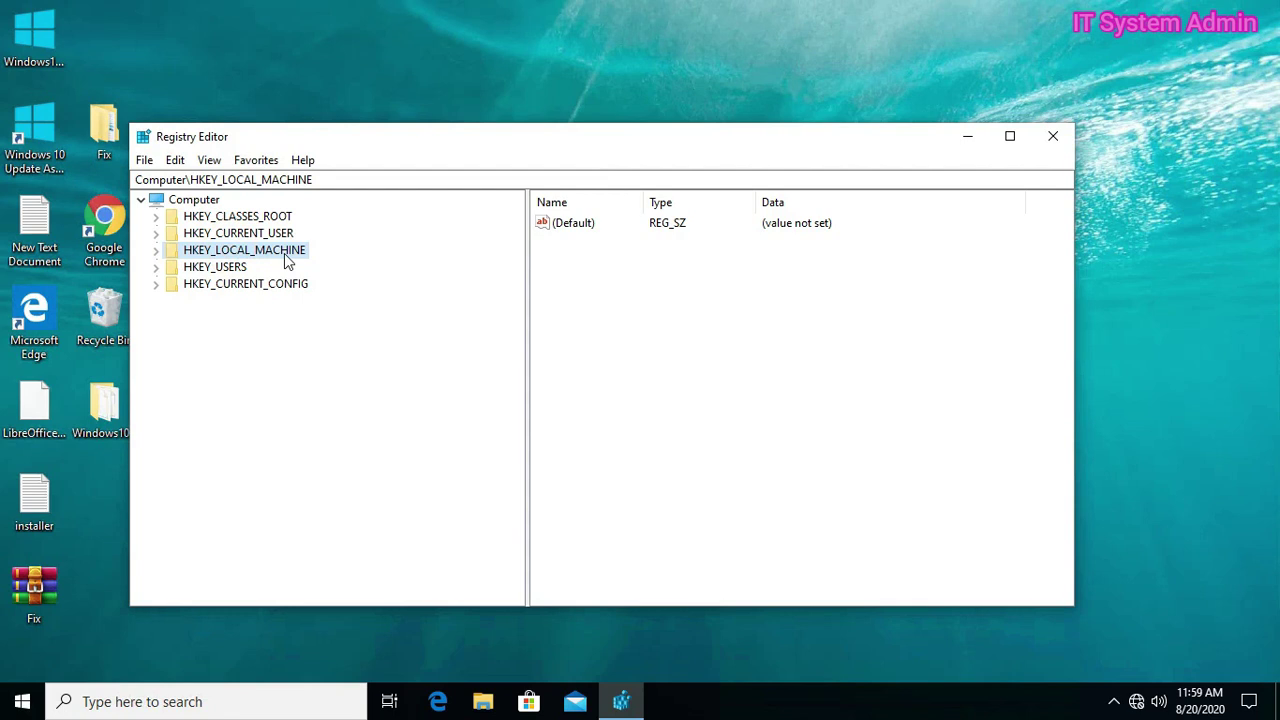
pyautogui.click(157, 254)
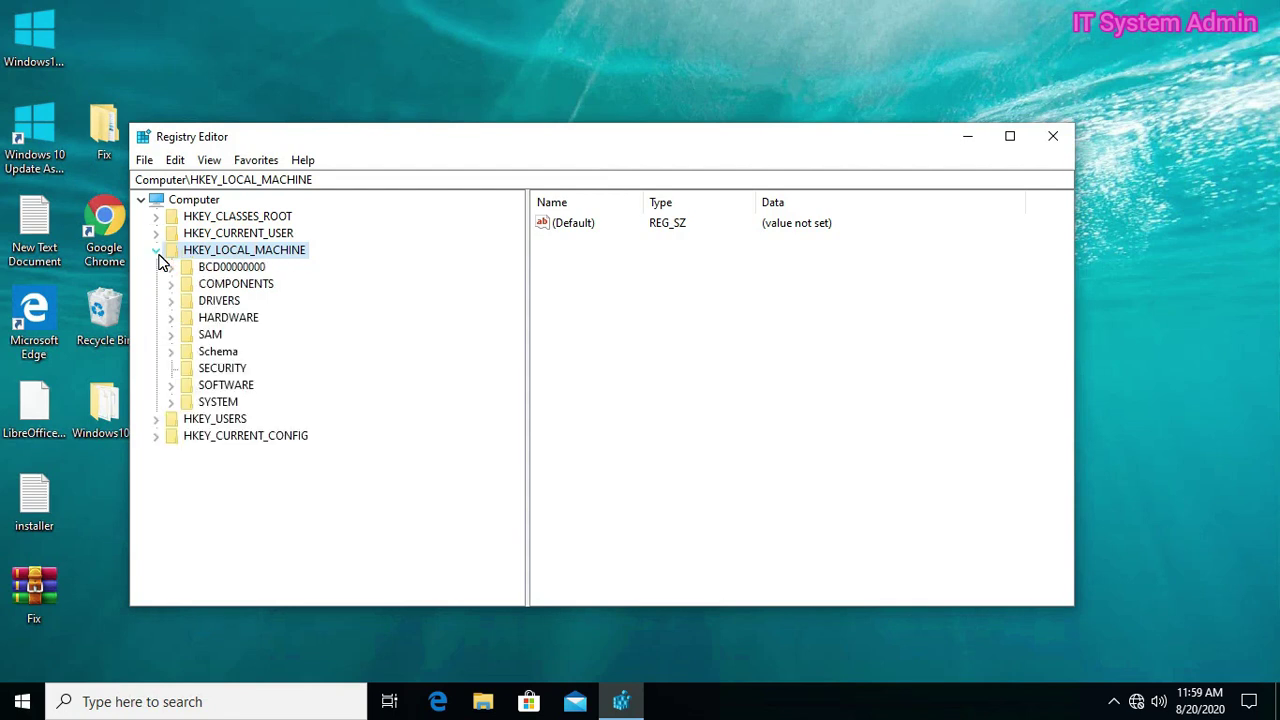
pyautogui.click(222, 386)
pyautogui.click(171, 386)
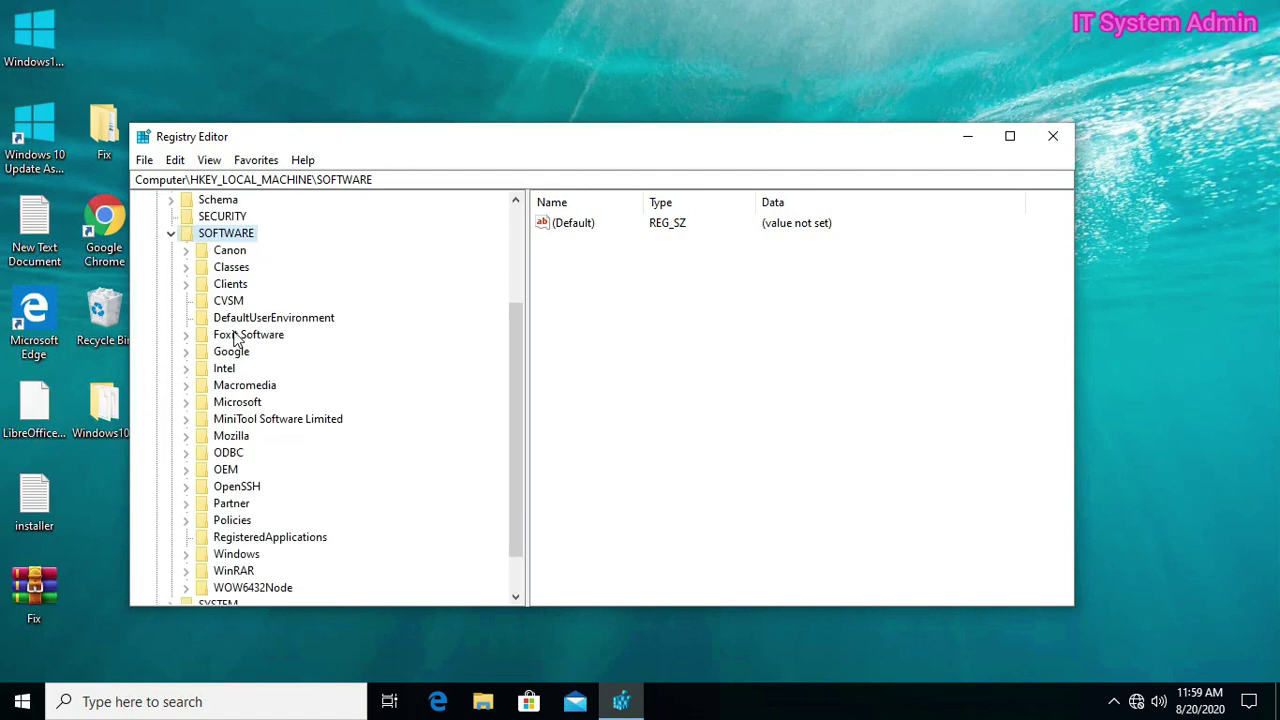
pyautogui.click(233, 402)
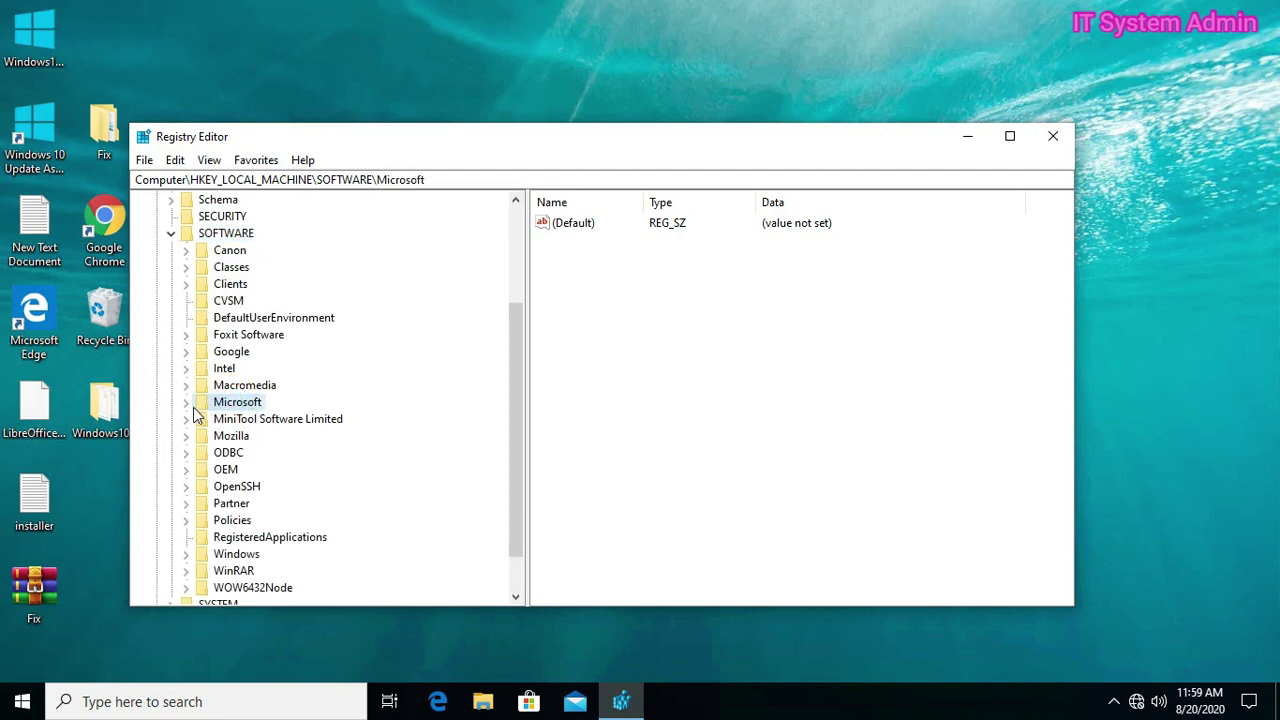
pyautogui.click(186, 403)
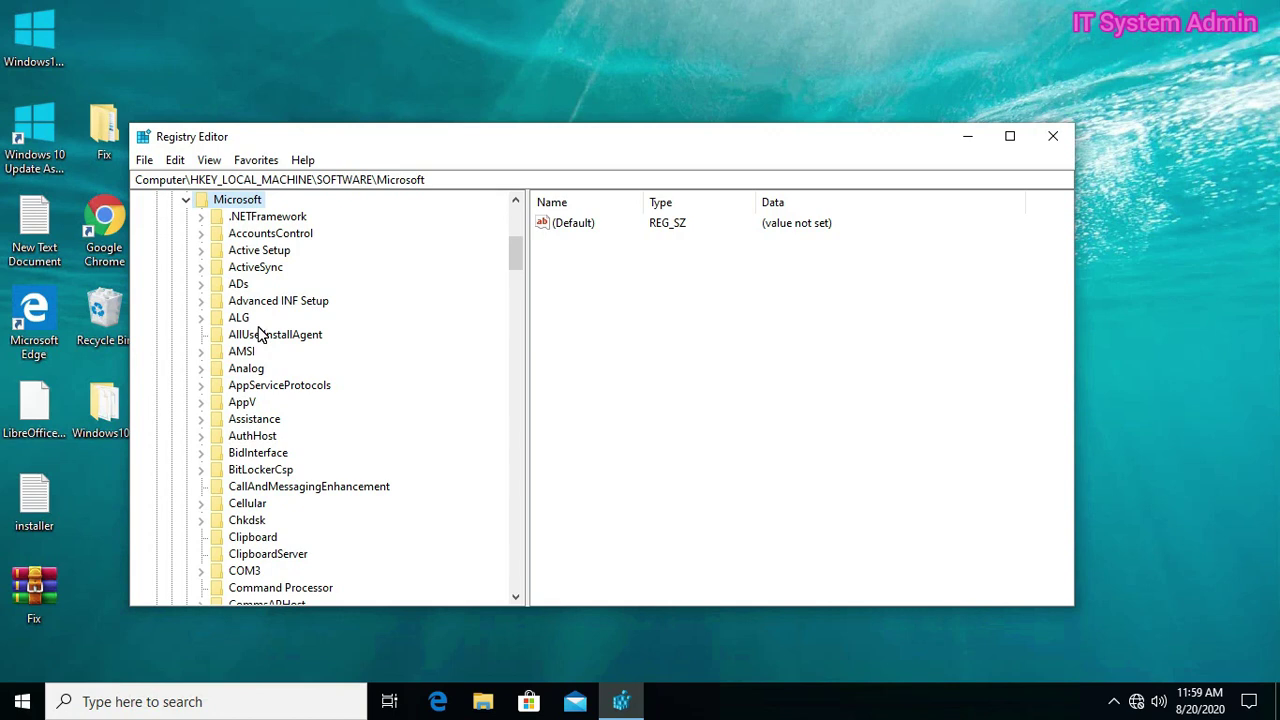
# Open the Windows NT\CurrentVersion\Windows key under Microsoft and expand its subkeys
pyautogui.scroll(-20, 258, 334)
pyautogui.click(199, 286)
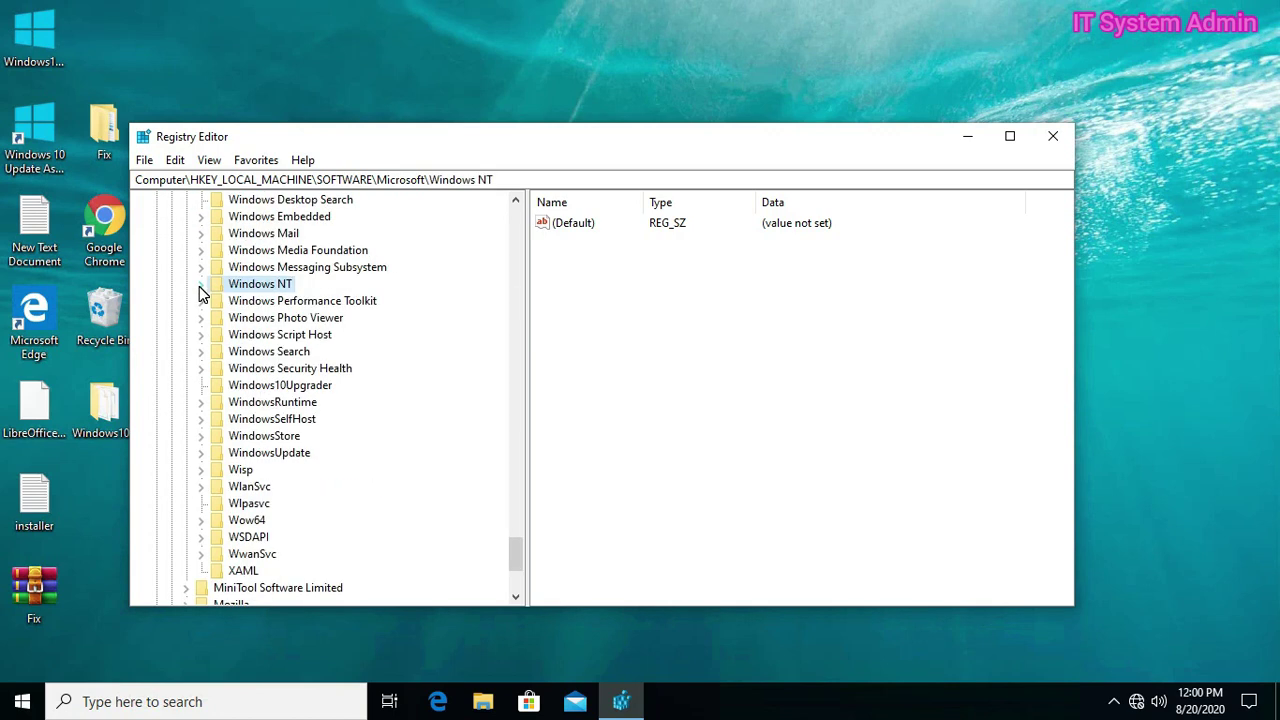
pyautogui.click(199, 286)
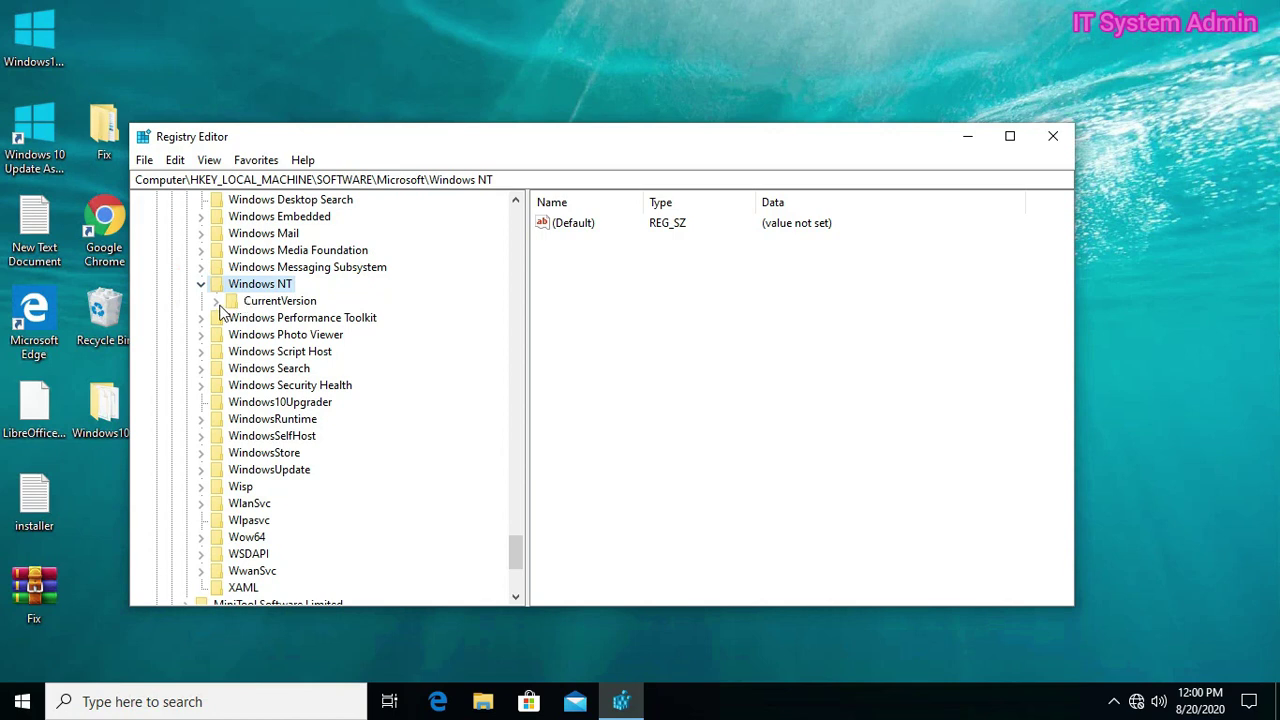
pyautogui.click(216, 301)
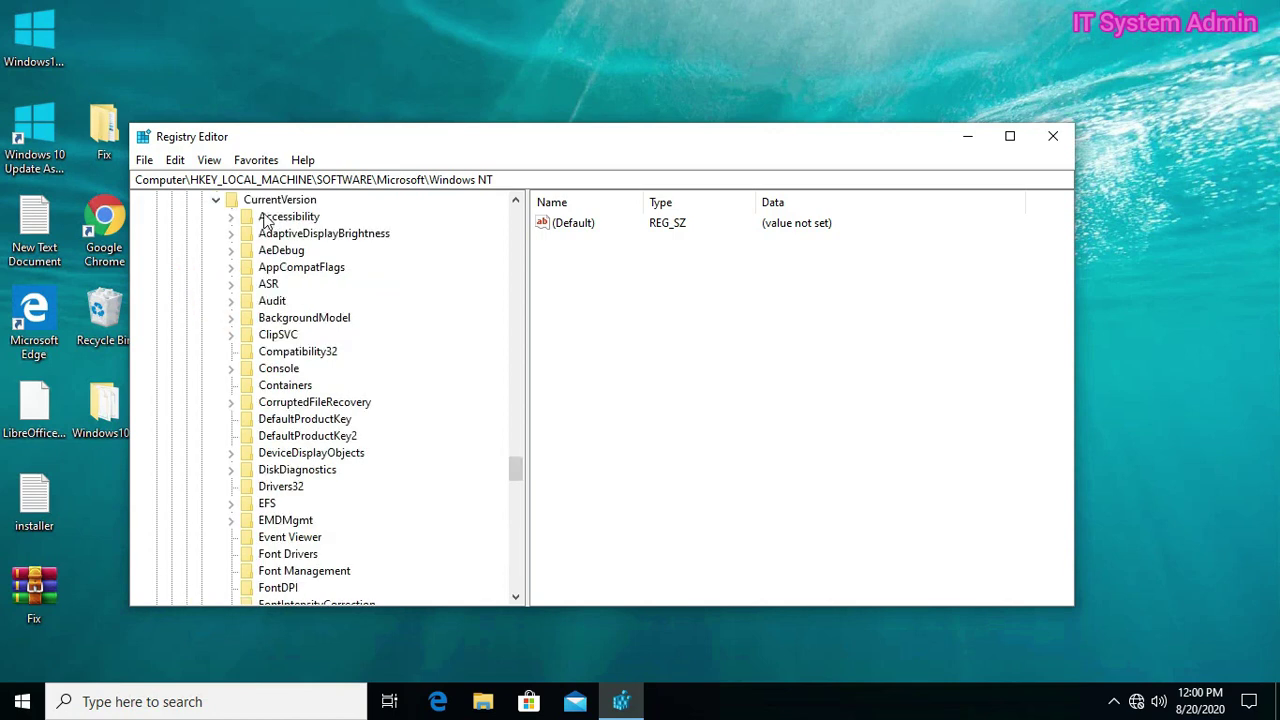
pyautogui.scroll(-20, 272, 472)
pyautogui.click(281, 469)
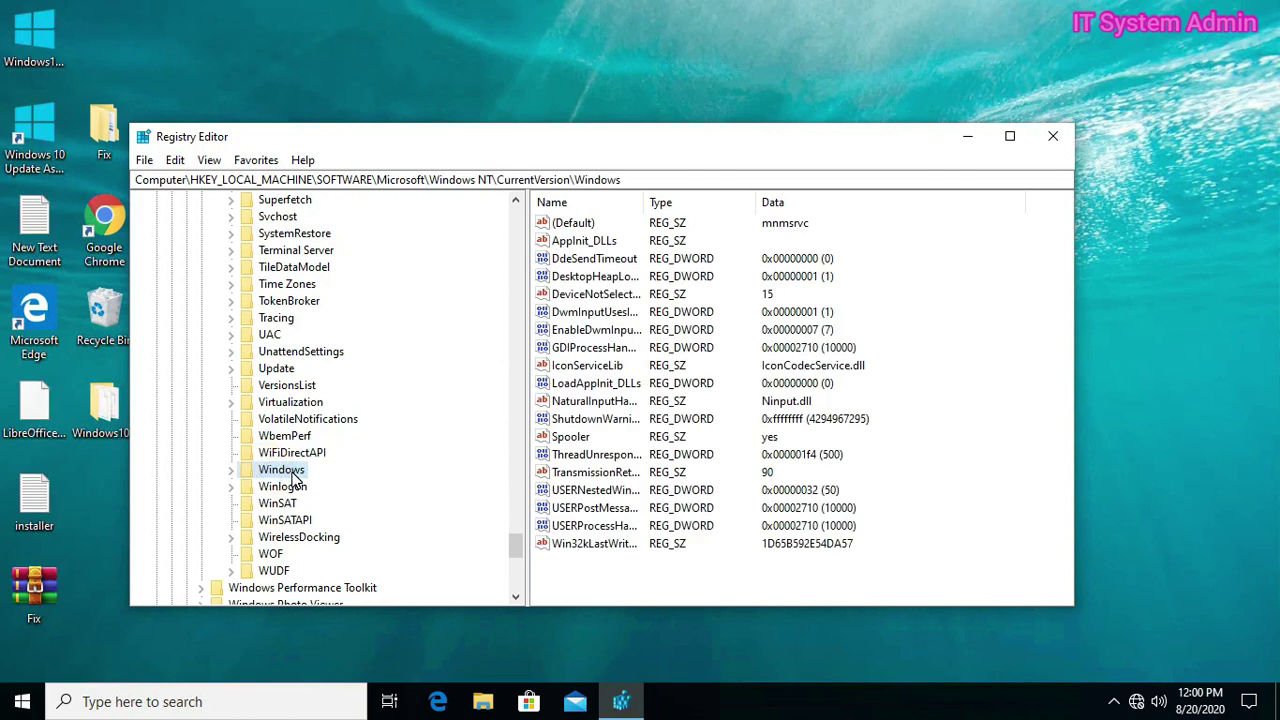
pyautogui.click(231, 470)
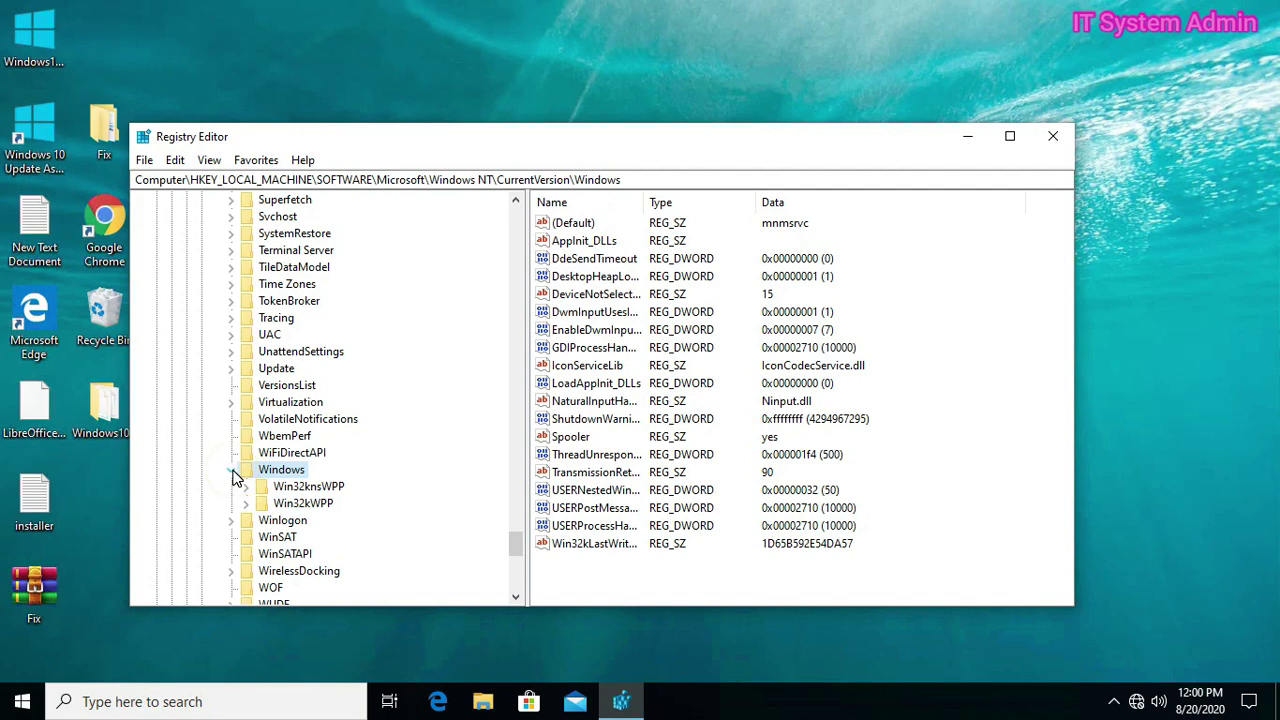
# Set the LoadAppInit_DLLs DWORD value data to 0 in the Windows key
pyautogui.click(584, 241)
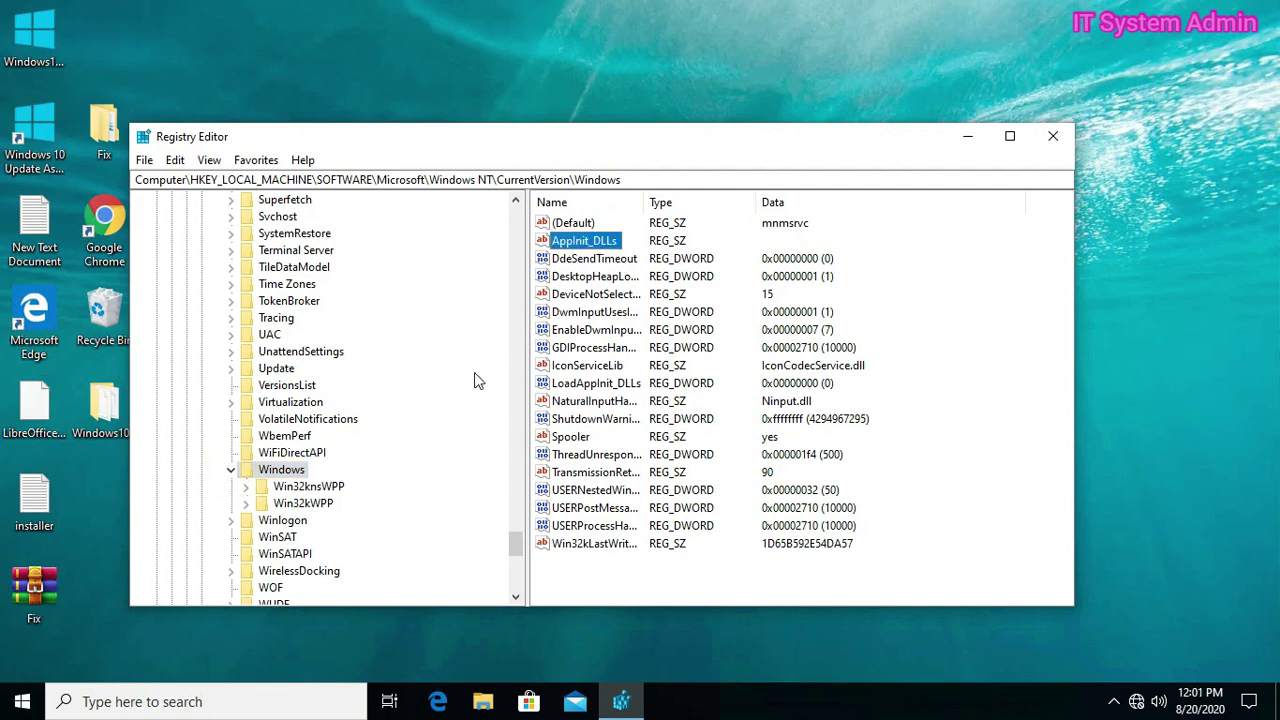
pyautogui.click(588, 386)
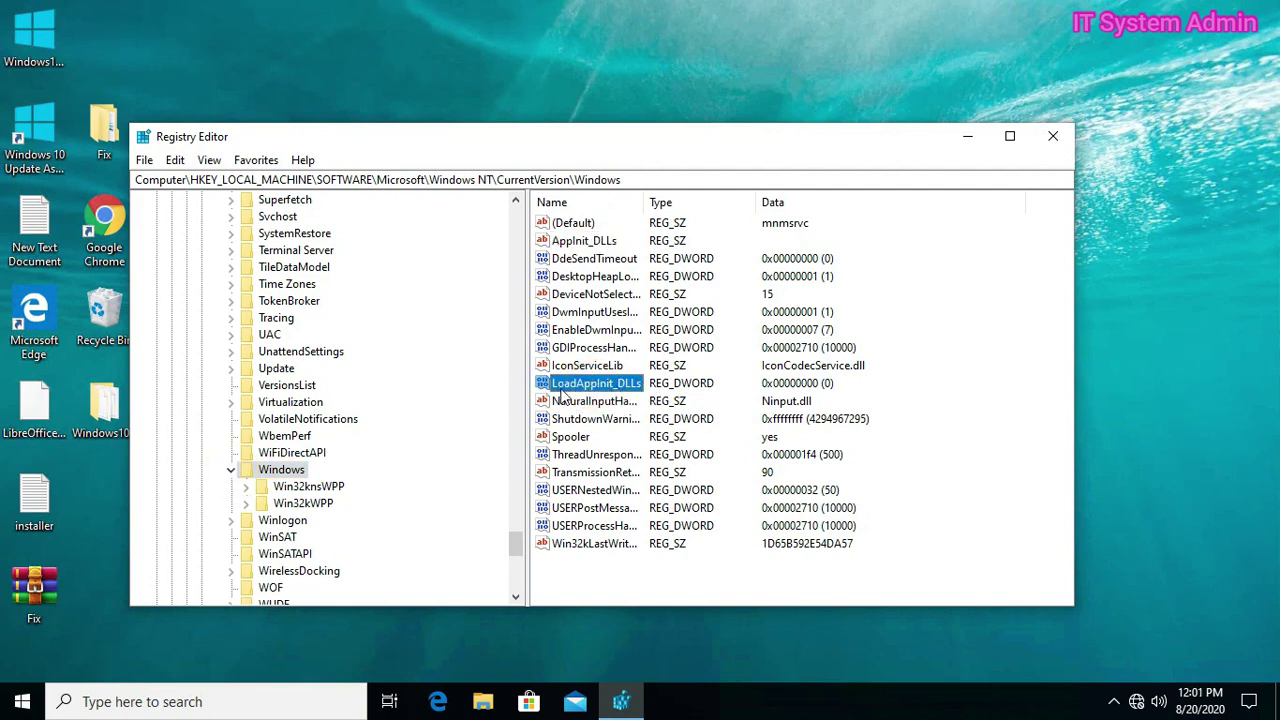
pyautogui.doubleClick(615, 384)
pyautogui.write('1')
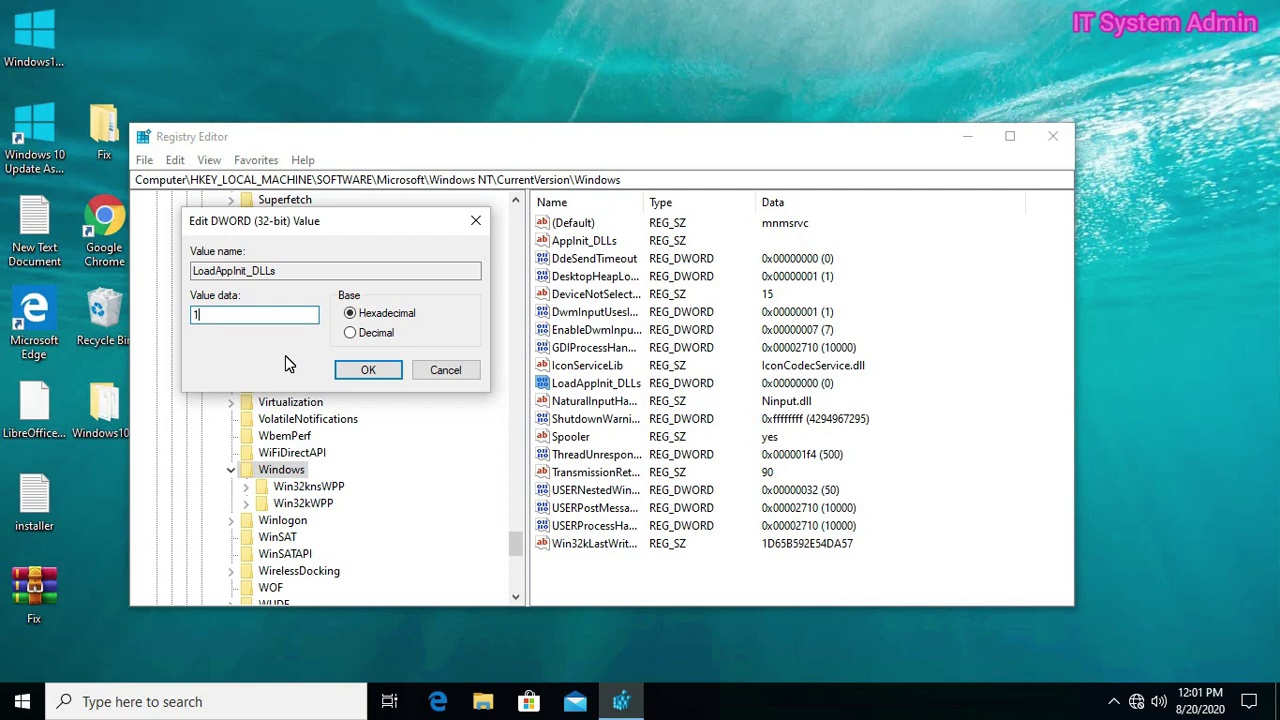
pyautogui.press('BackSpace')
pyautogui.write('0')
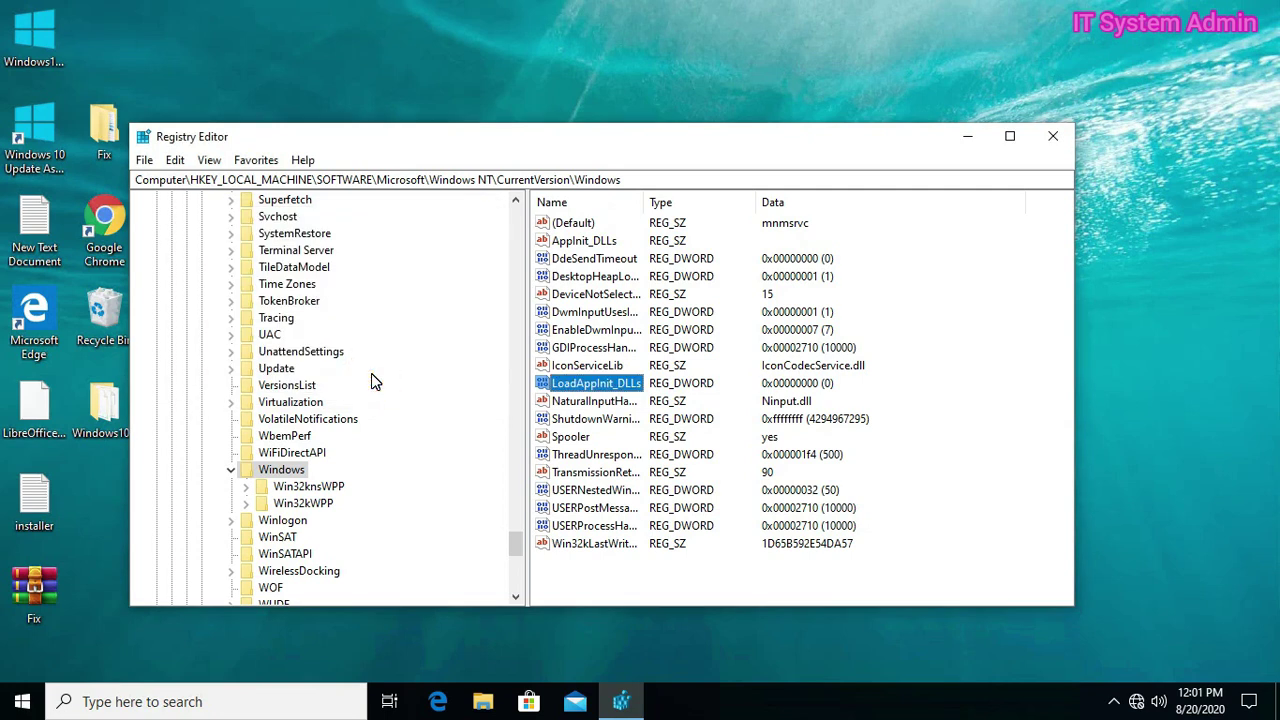
# Close Registry Editor and restart the computer
pyautogui.click(1052, 137)
pyautogui.click(30, 699)
pyautogui.click(24, 664)
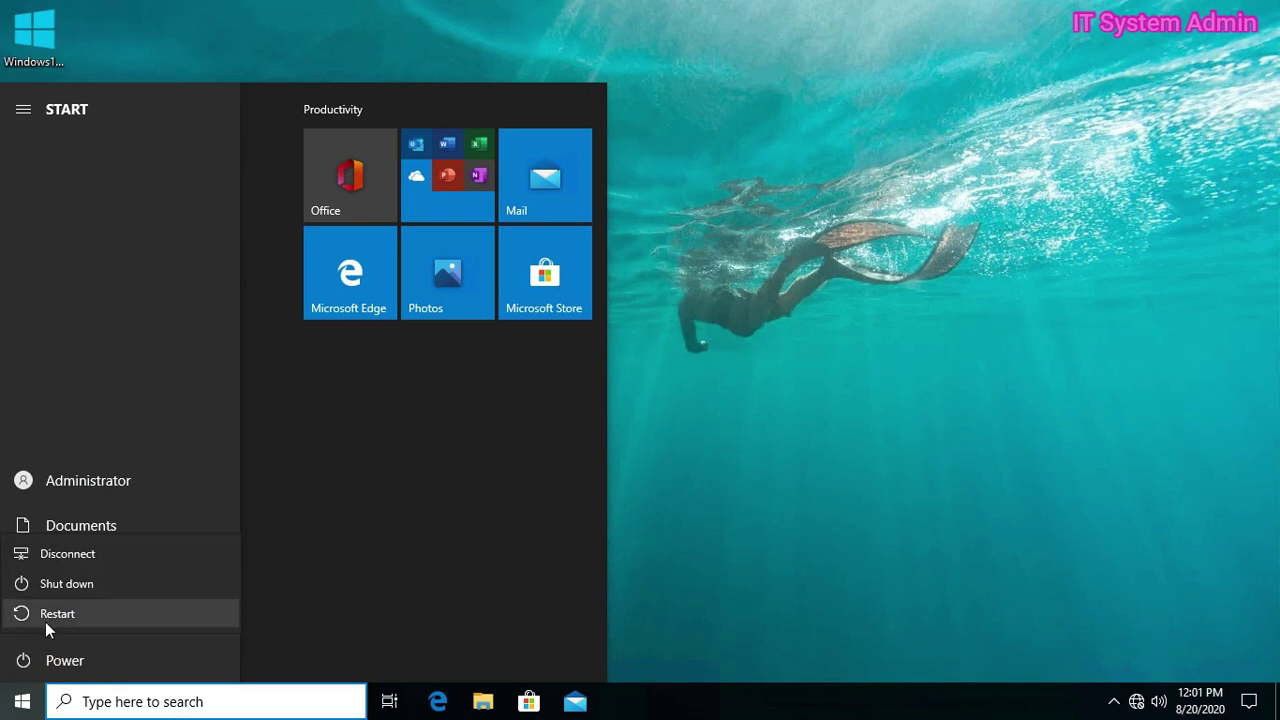
pyautogui.click(100, 614)
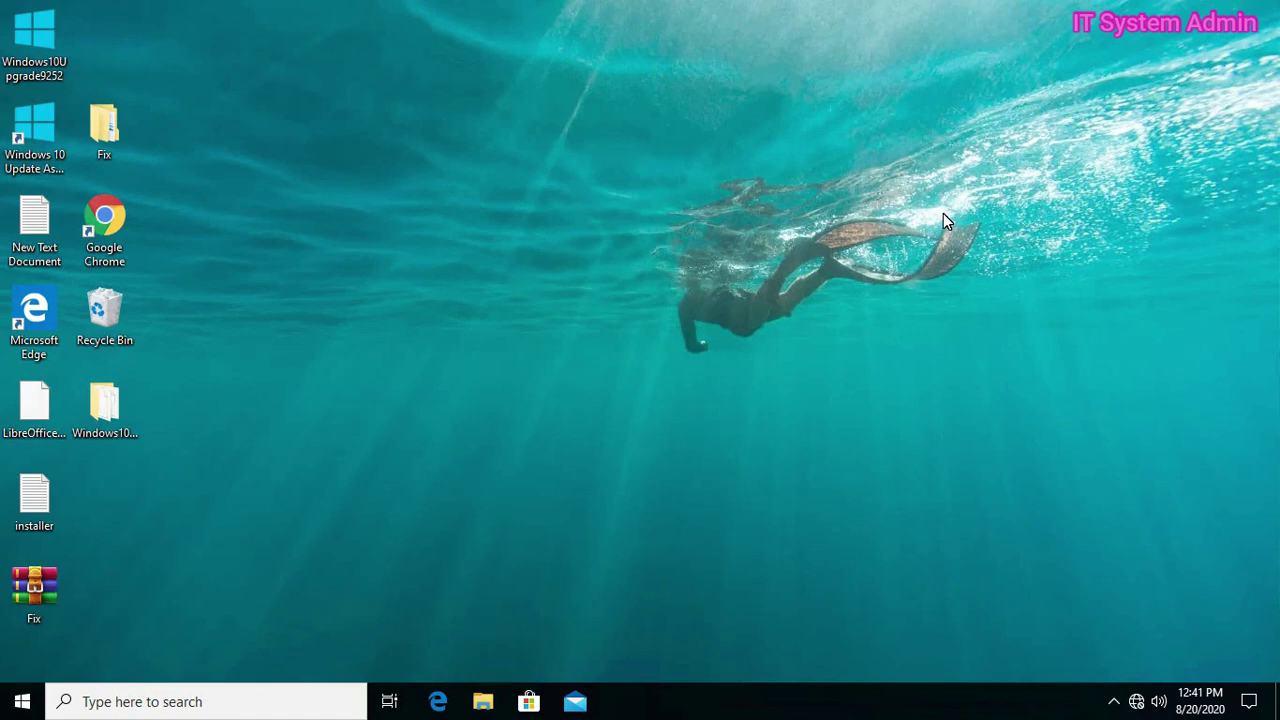
# Search for cmd and open Command Prompt as administrator
pyautogui.press('super')
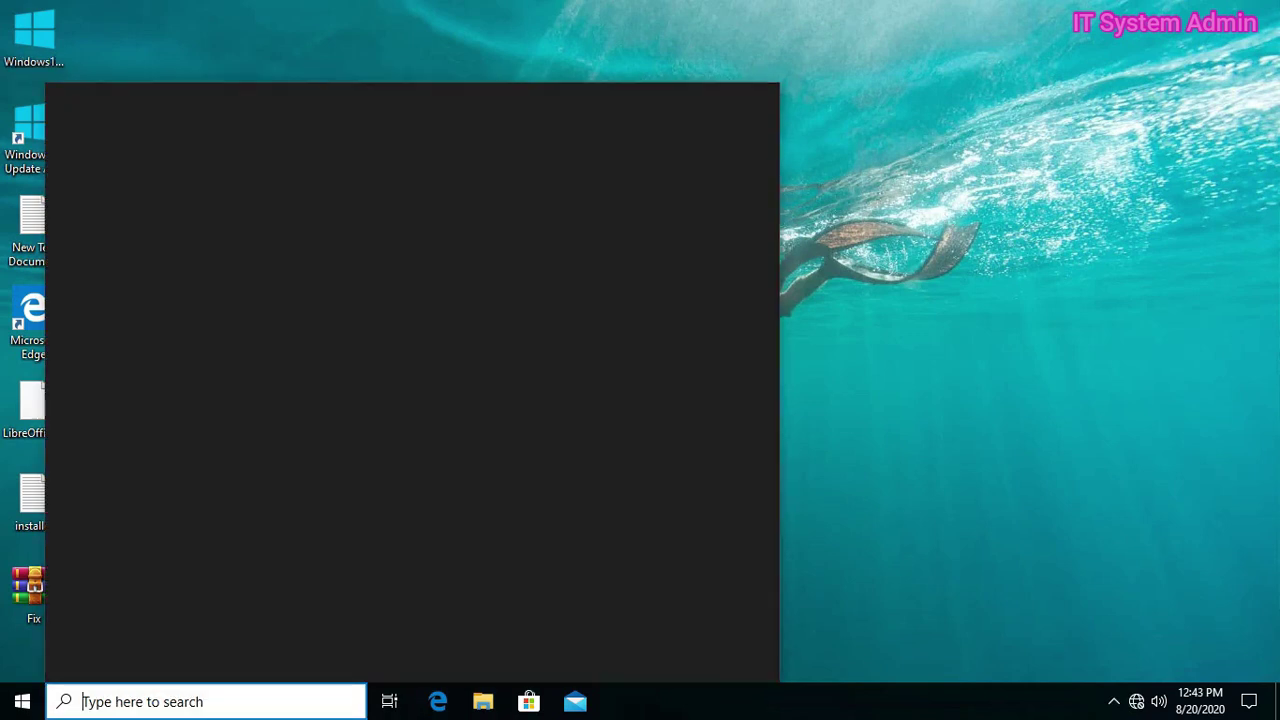
pyautogui.write('cmd')
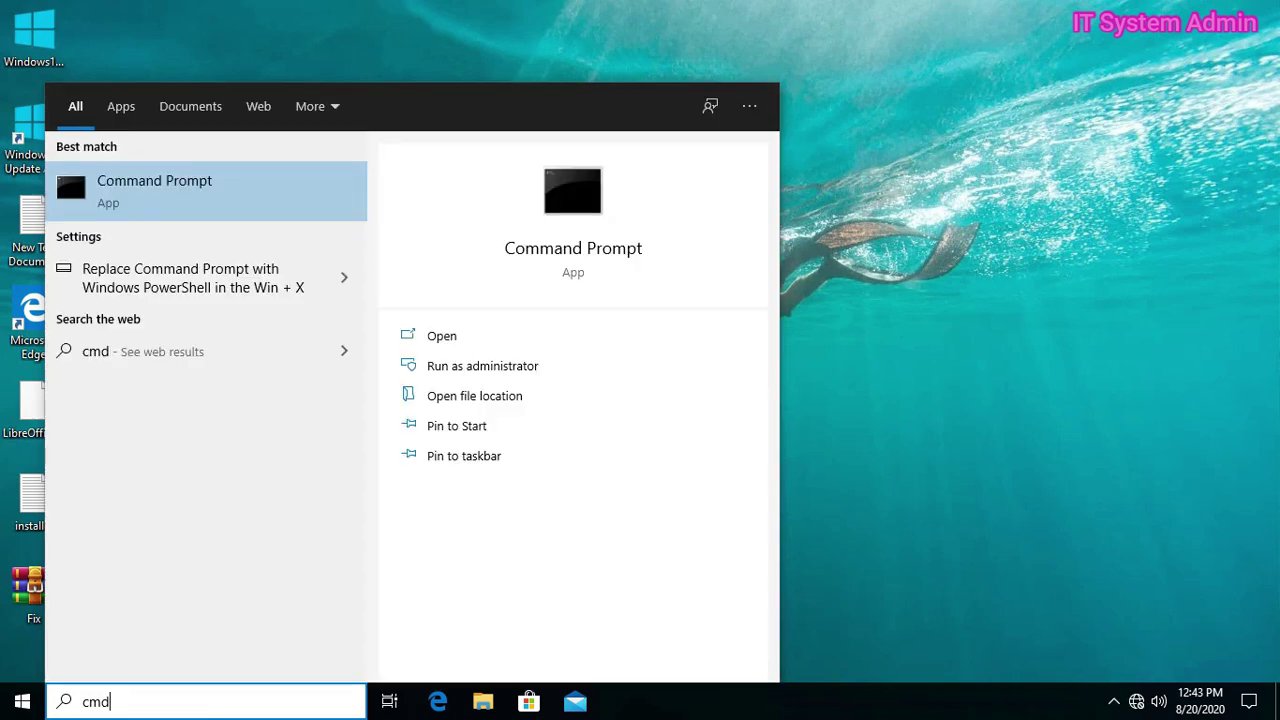
pyautogui.rightClick(221, 197)
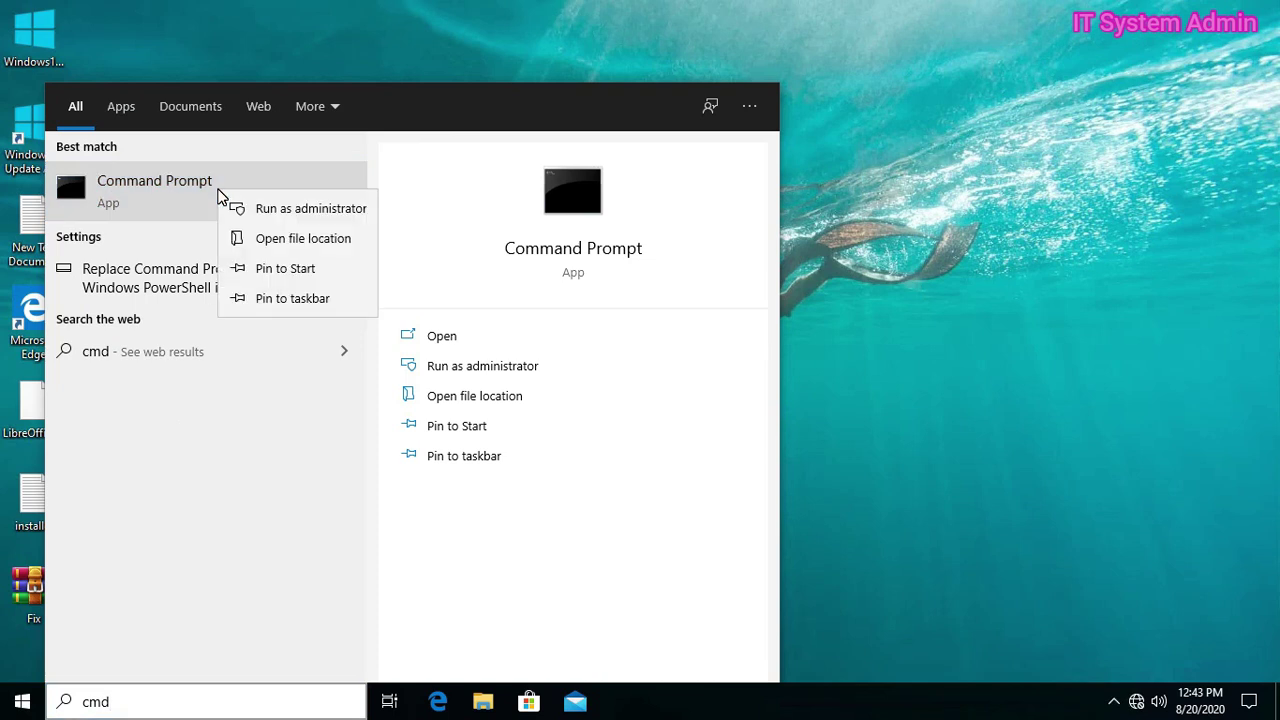
pyautogui.click(322, 213)
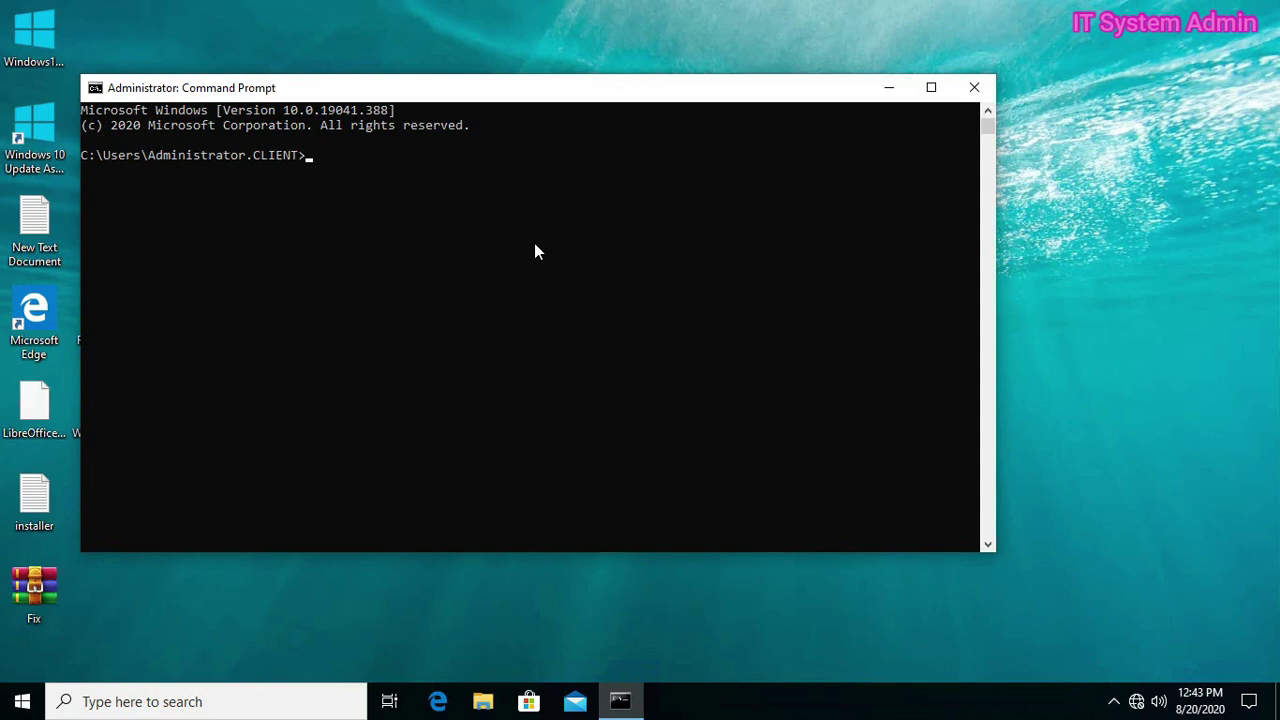
# Run the system file scan with sfc /scannow, let it complete, and close Command Prompt
pyautogui.write('sfc /scannow')
pyautogui.press('Return')
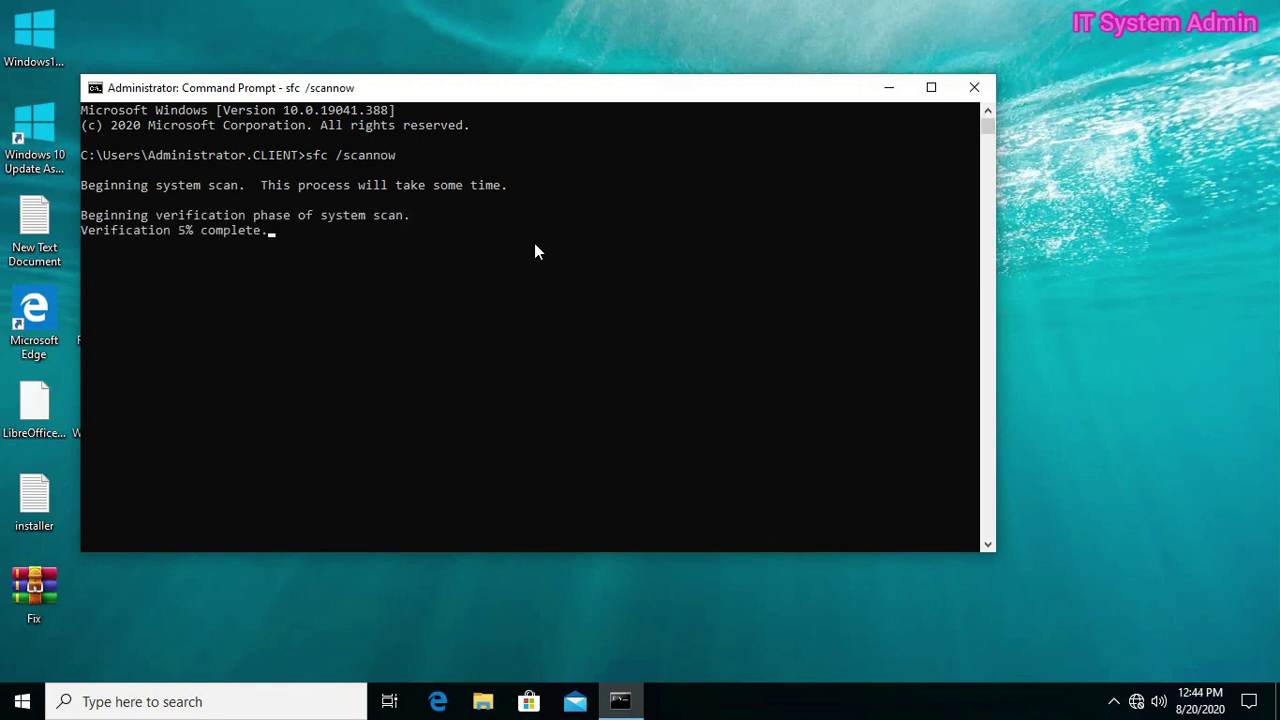
pyautogui.click(548, 304)
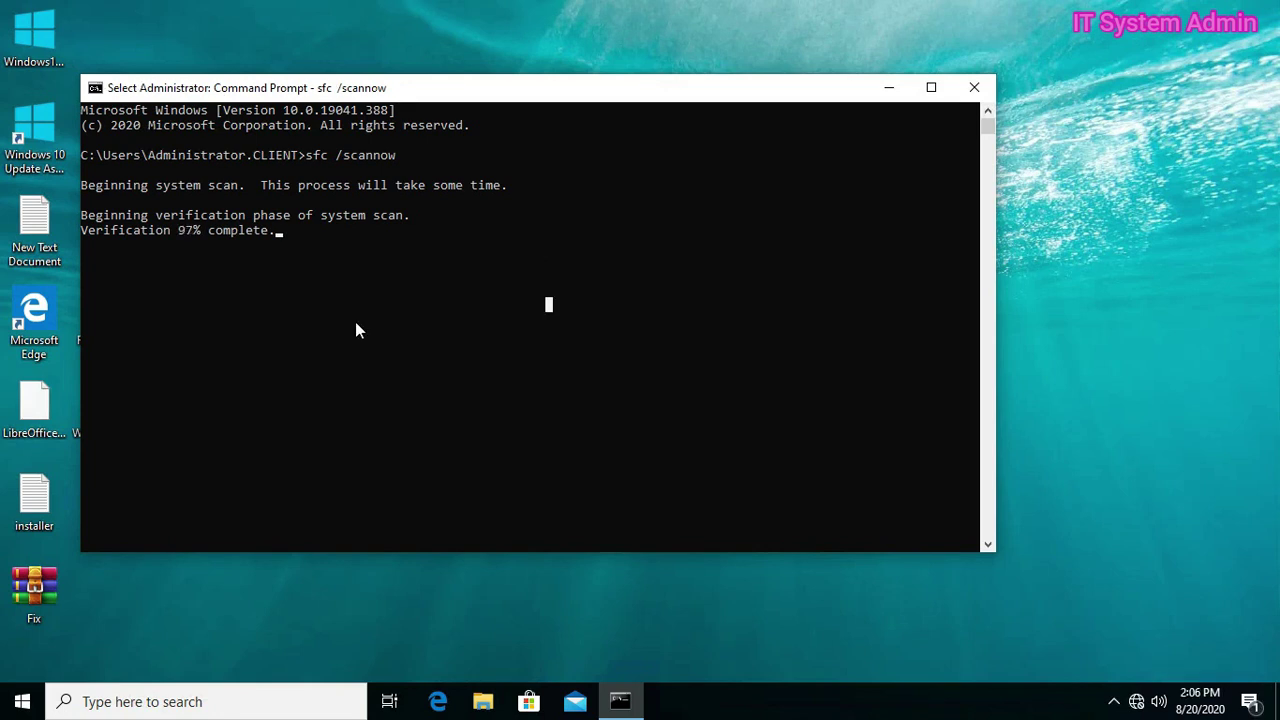
pyautogui.press('Escape')
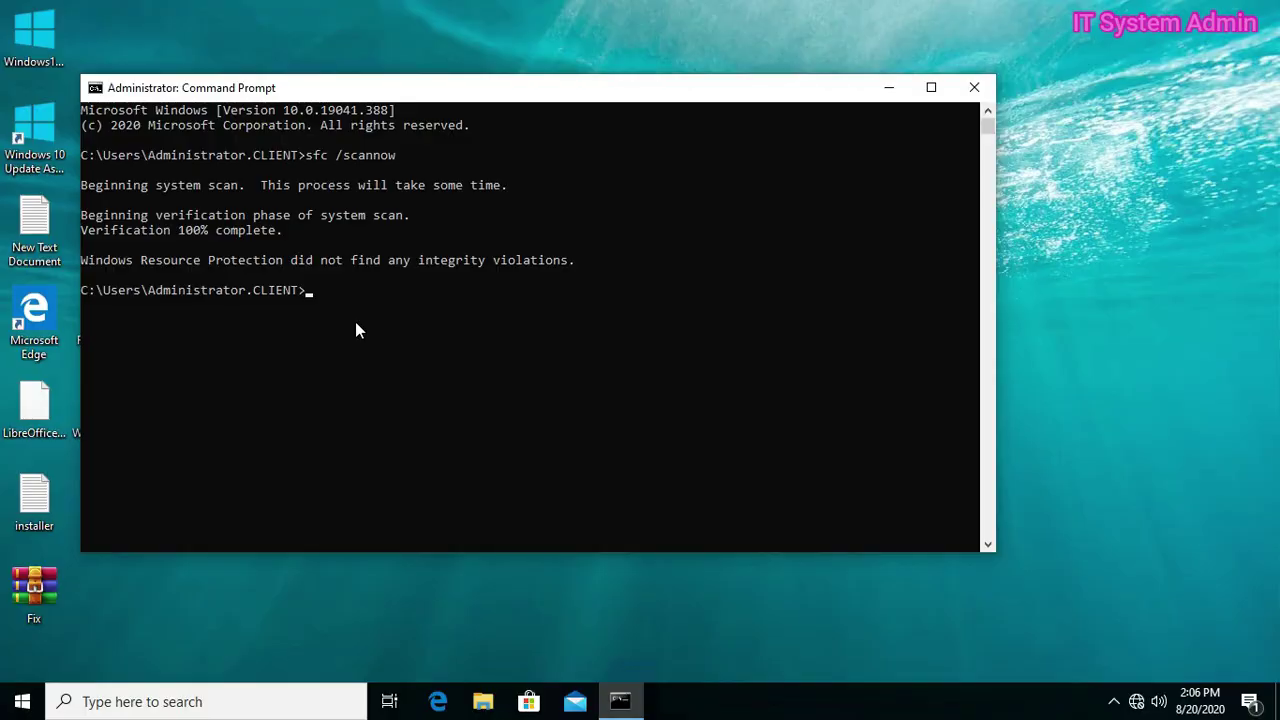
pyautogui.click(977, 87)
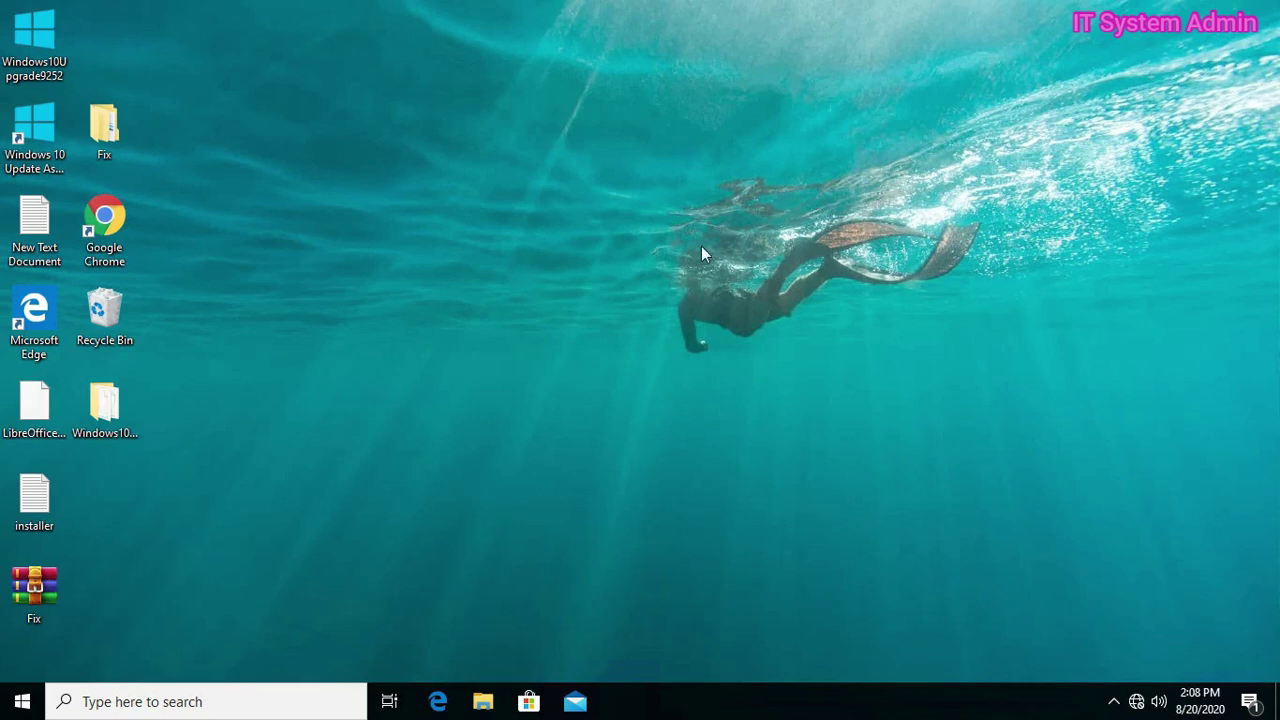
# Open System Properties with the sysdm.cpl command and show its Advanced settings
pyautogui.rightClick(24, 701)
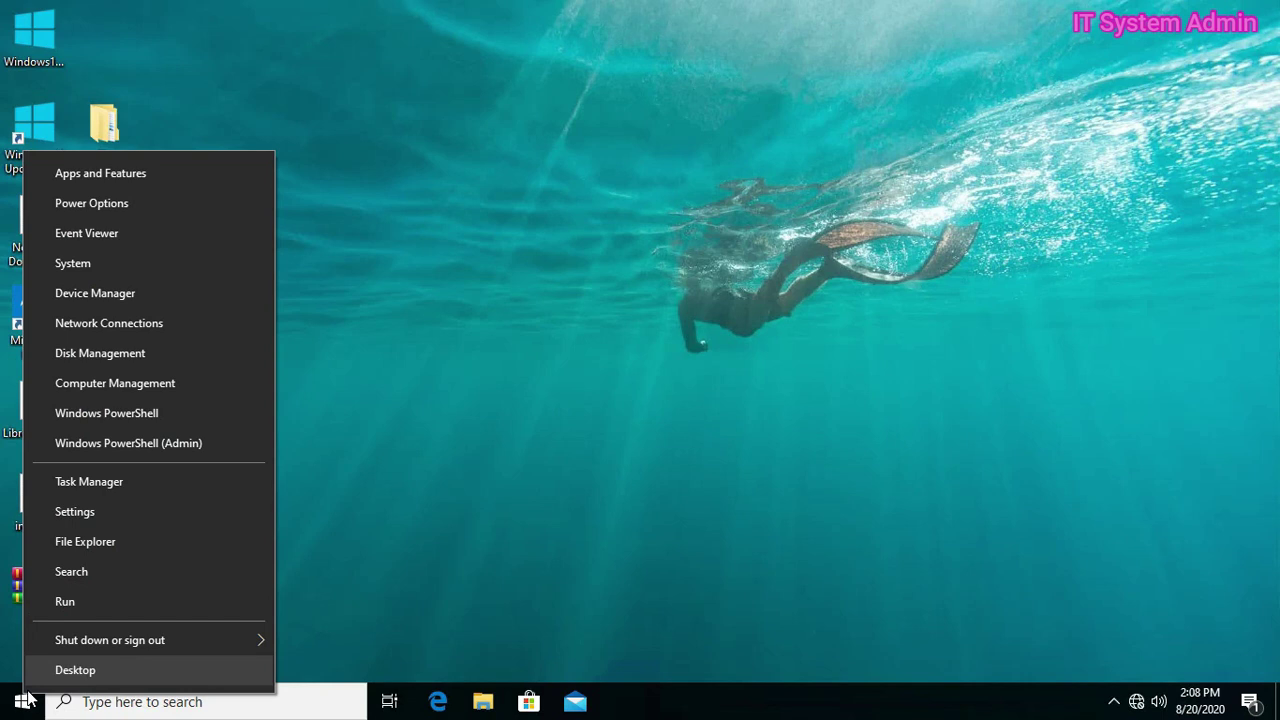
pyautogui.click(129, 601)
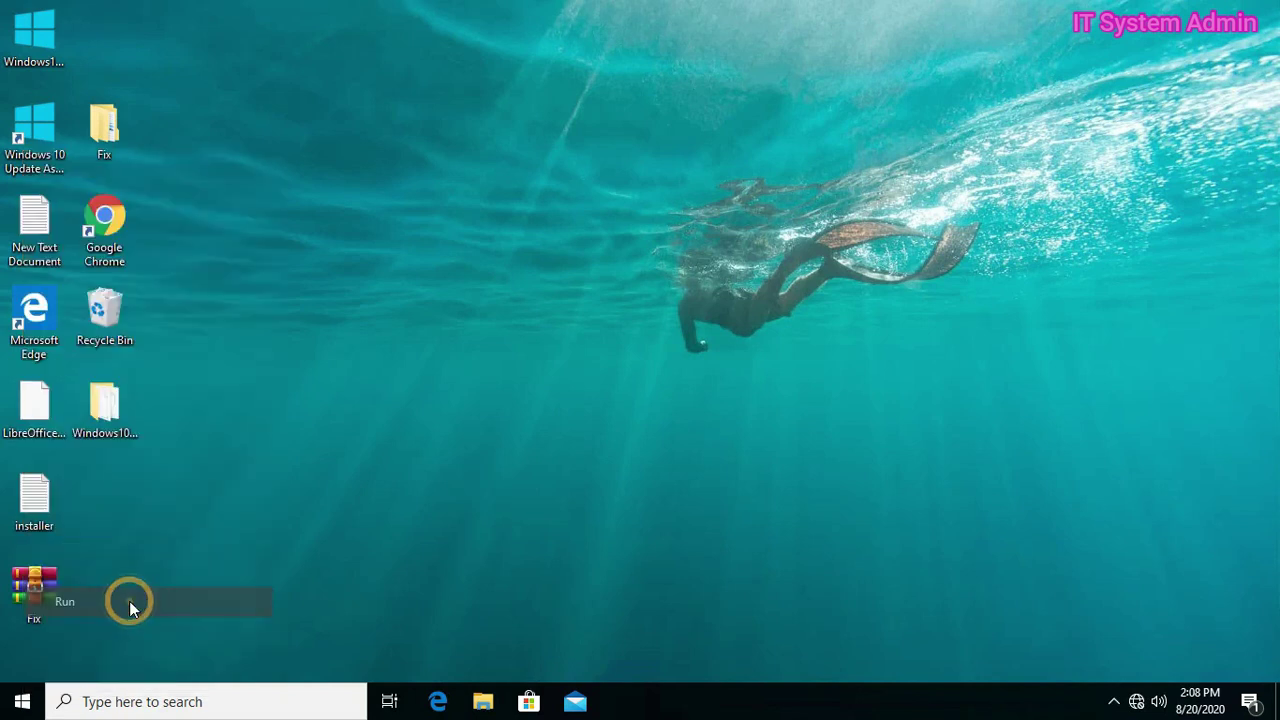
pyautogui.moveTo(228, 473); pyautogui.dragTo(601, 319)
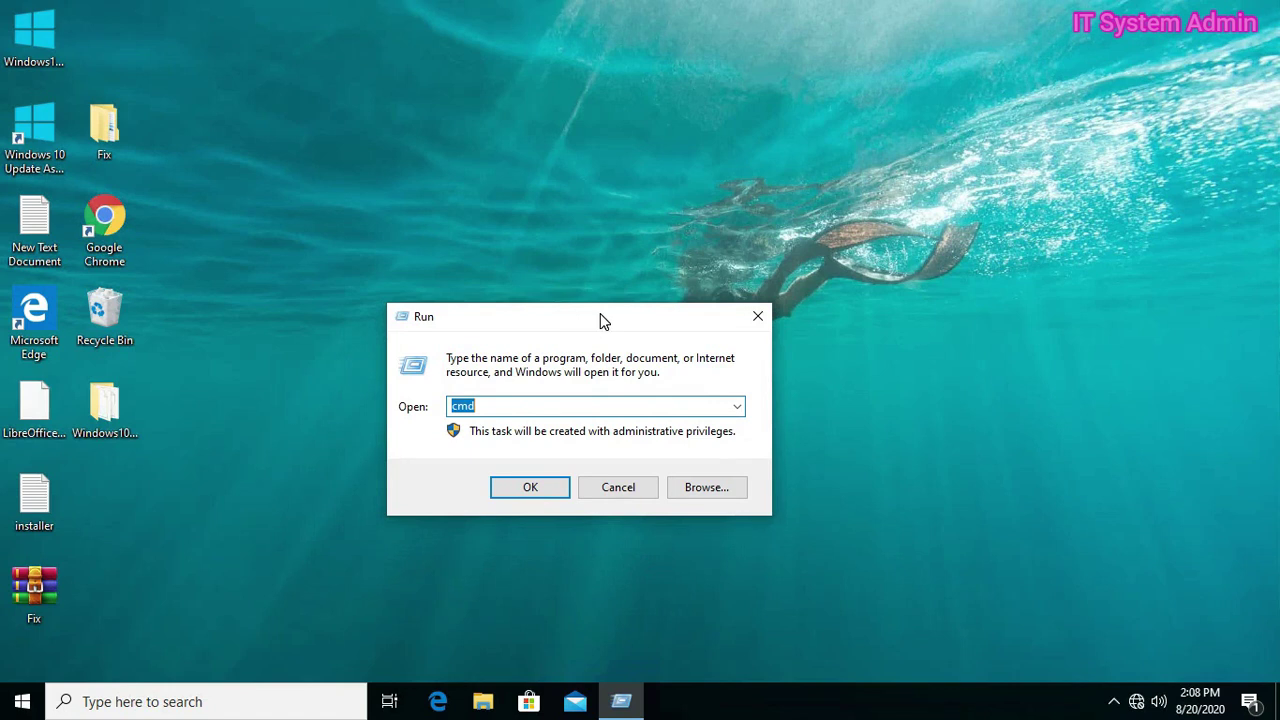
pyautogui.write('sysdm.cpl')
pyautogui.click(531, 489)
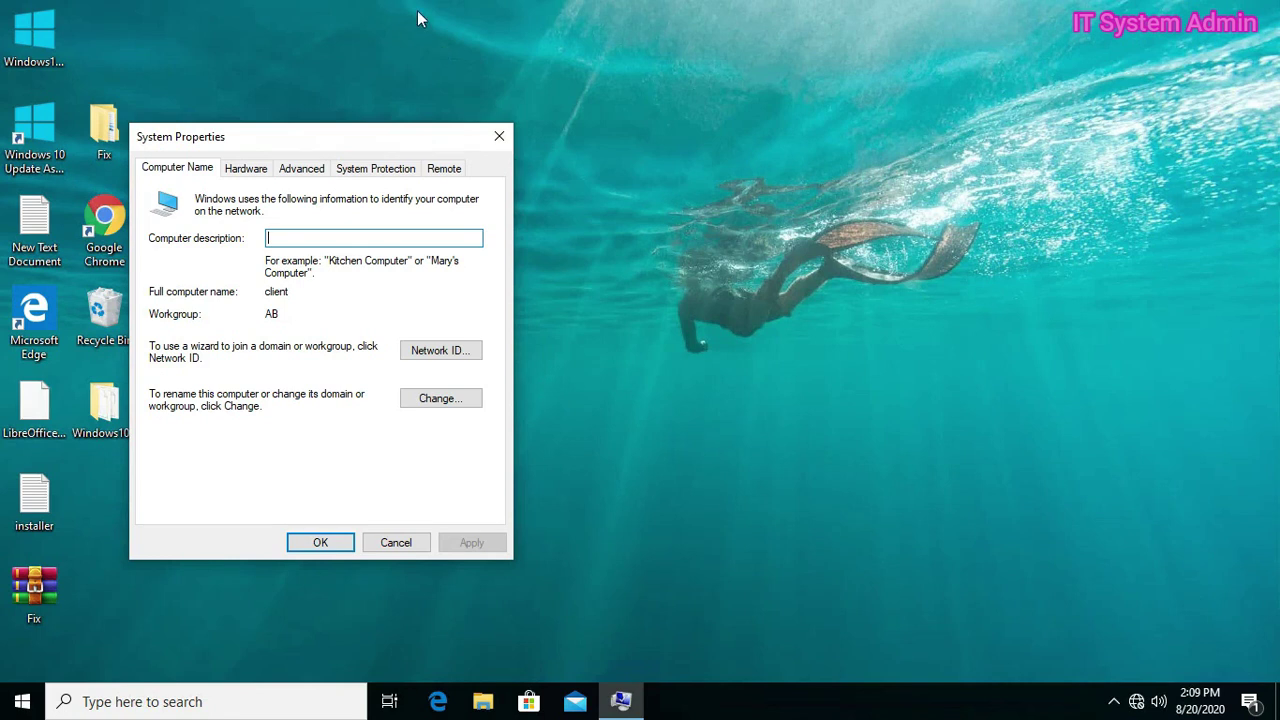
pyautogui.moveTo(271, 129); pyautogui.dragTo(626, 134)
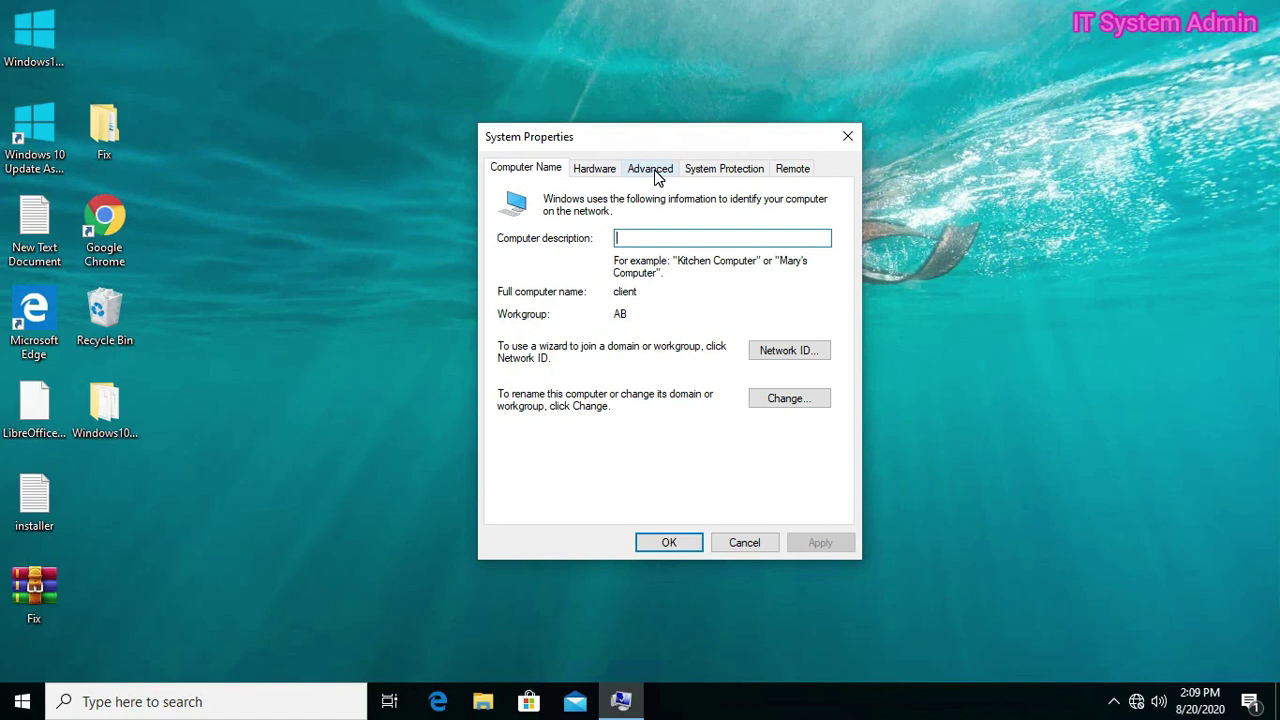
pyautogui.click(652, 170)
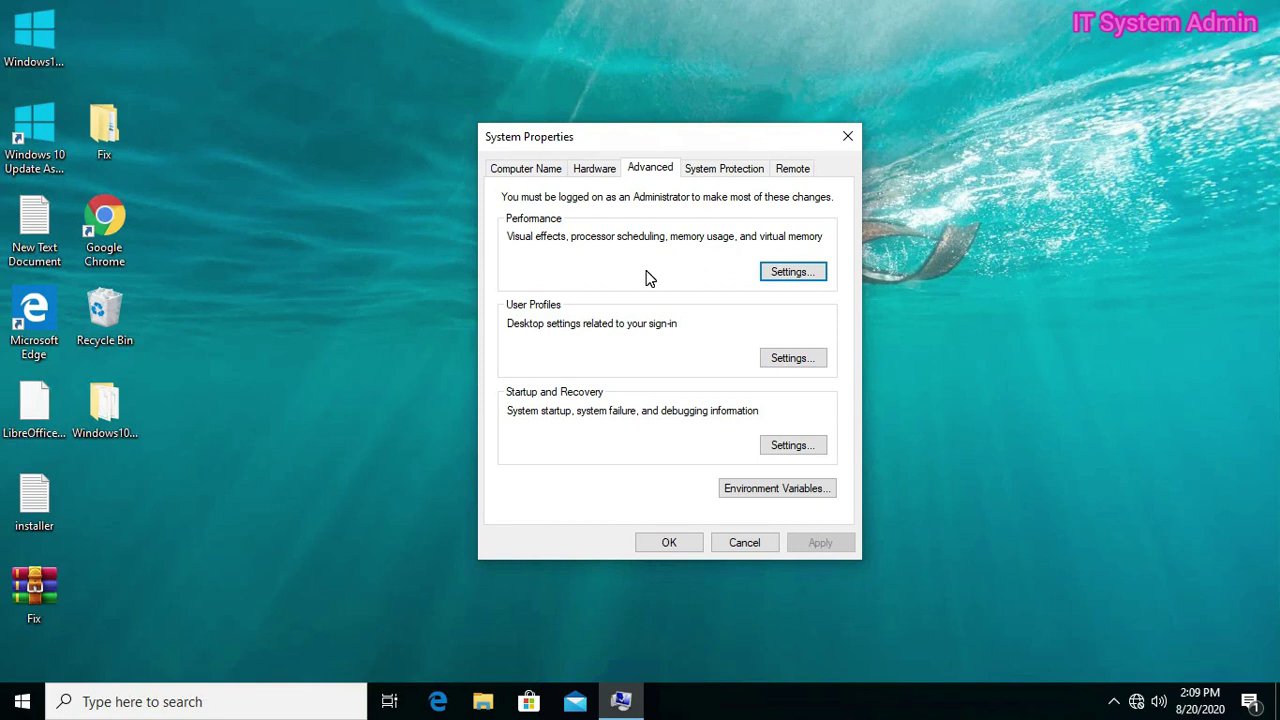
# In the performance settings, turn on DEP for all programs and services except those selected, and start adding an exception
pyautogui.click(793, 272)
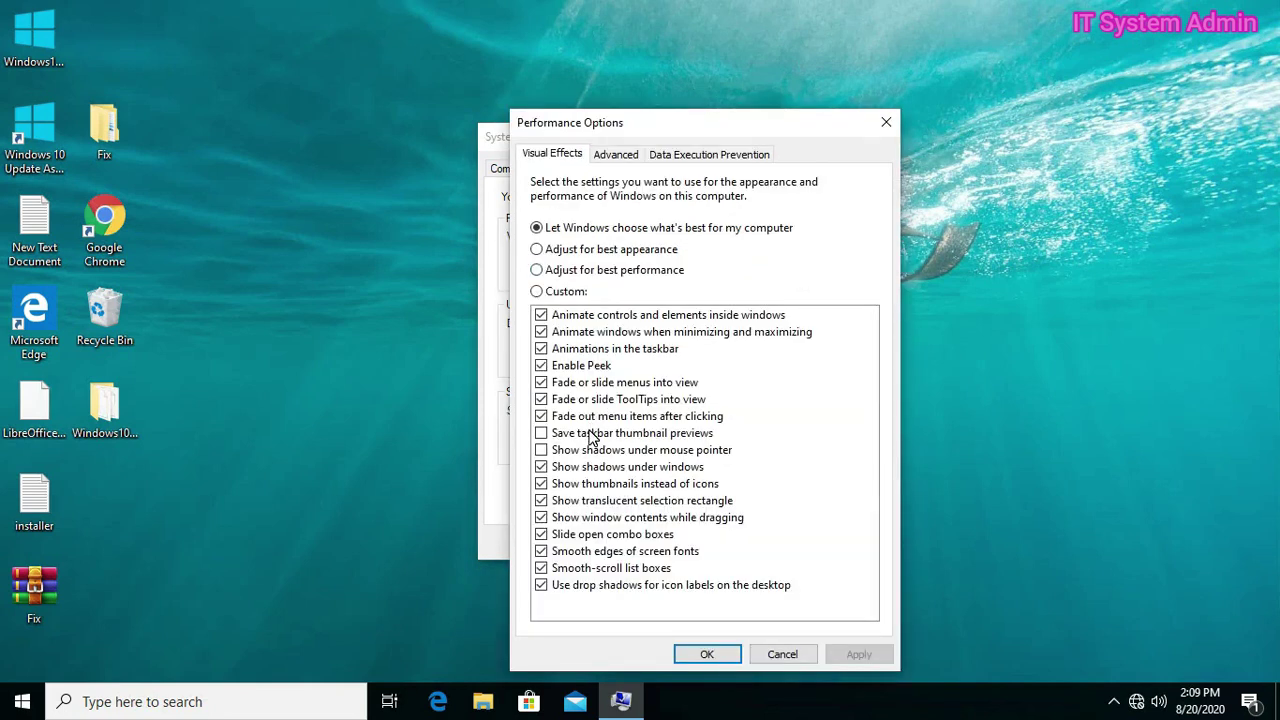
pyautogui.click(733, 160)
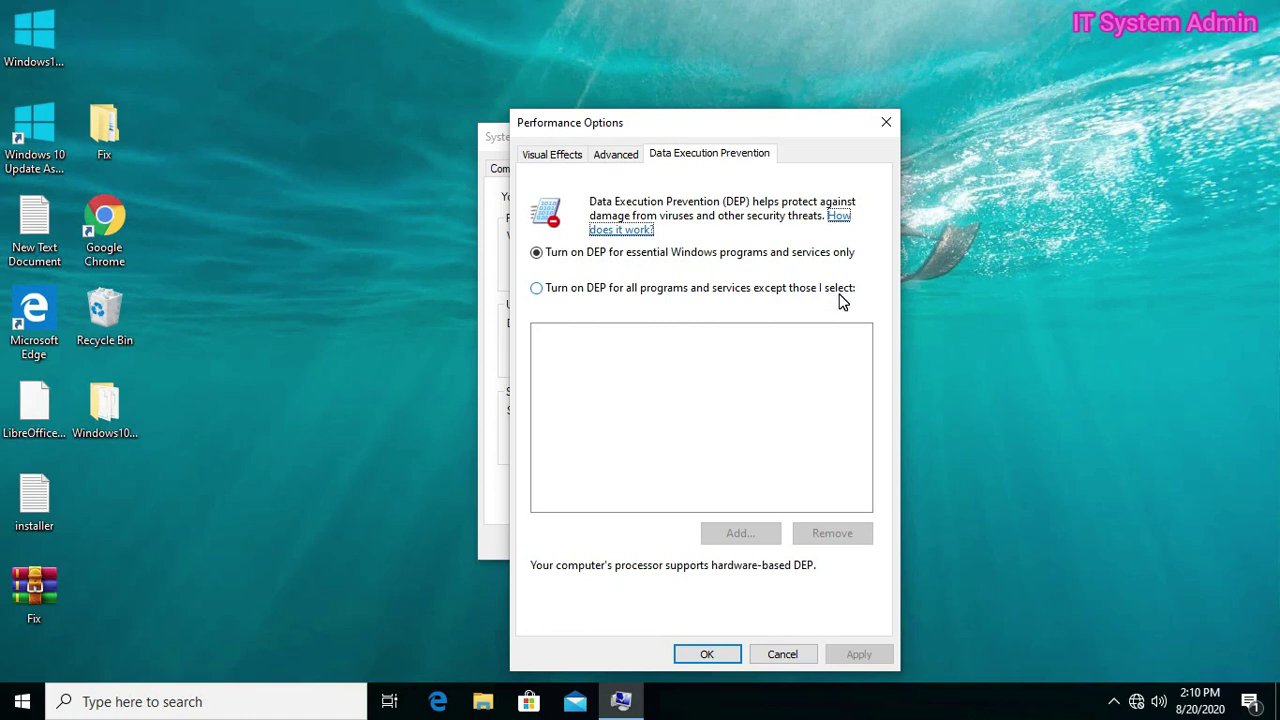
pyautogui.click(538, 289)
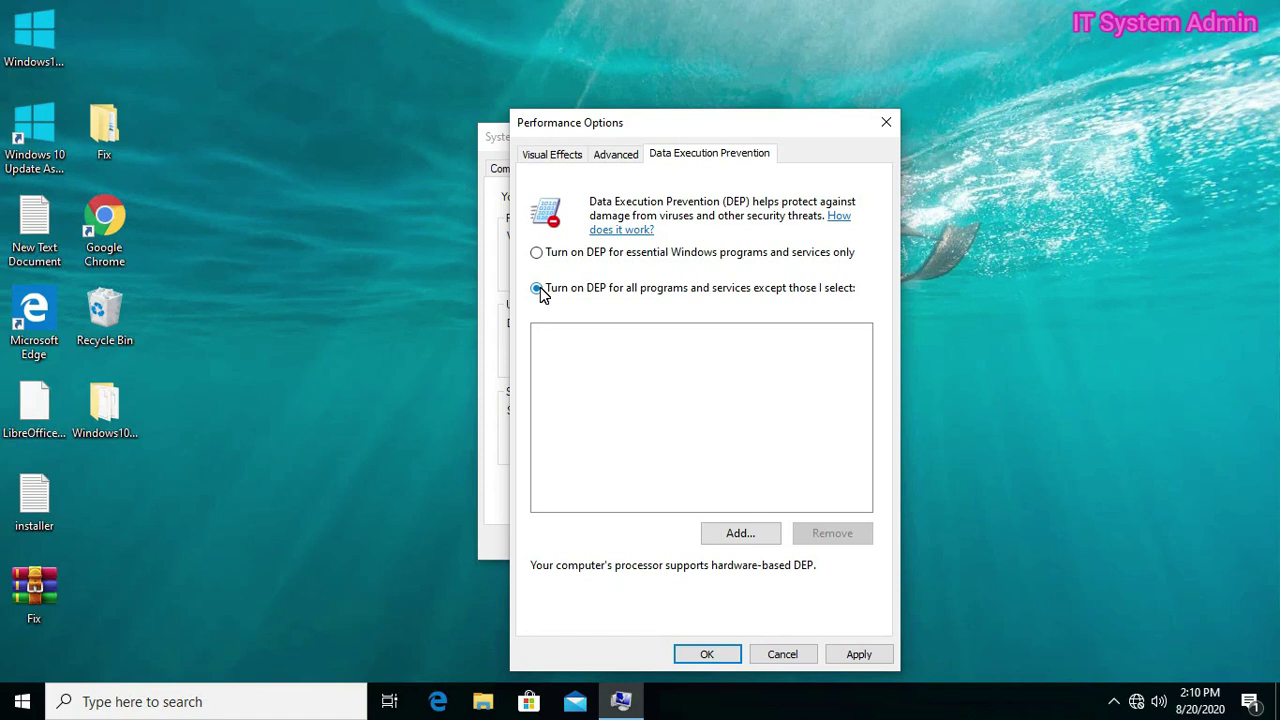
pyautogui.click(731, 532)
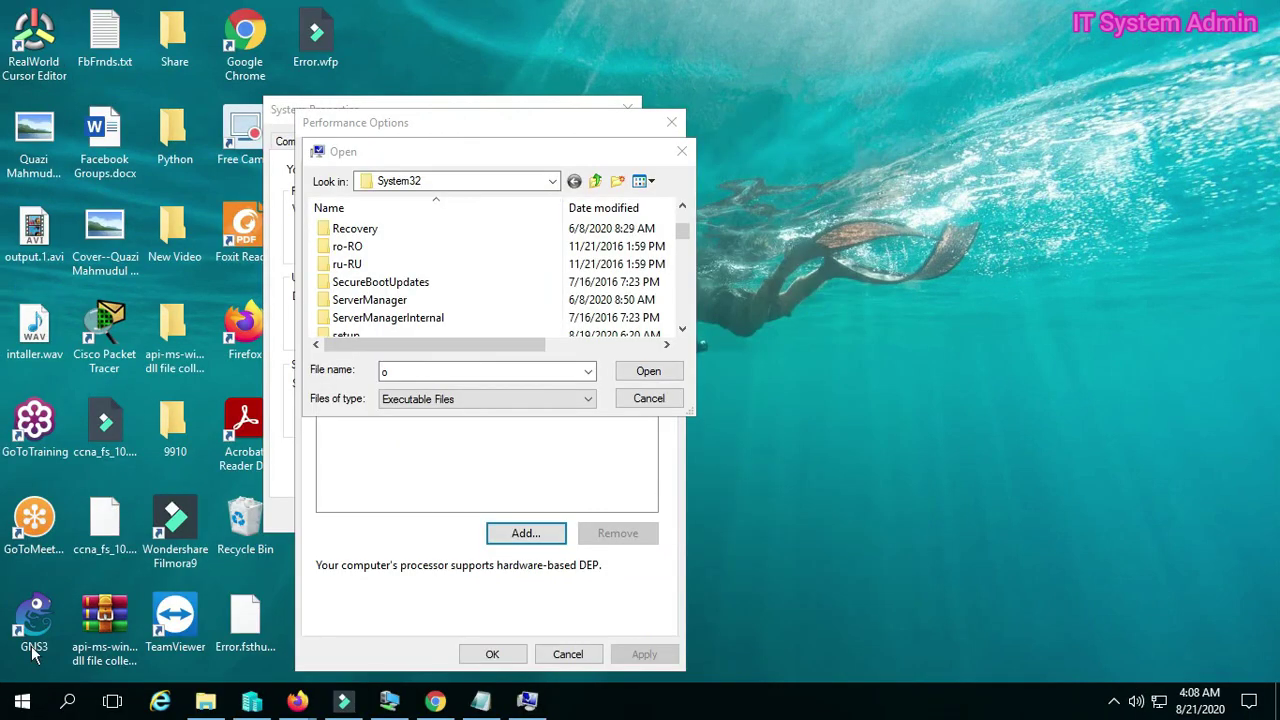
# Find Outlook among the installed apps and open its file location
pyautogui.click(30, 703)
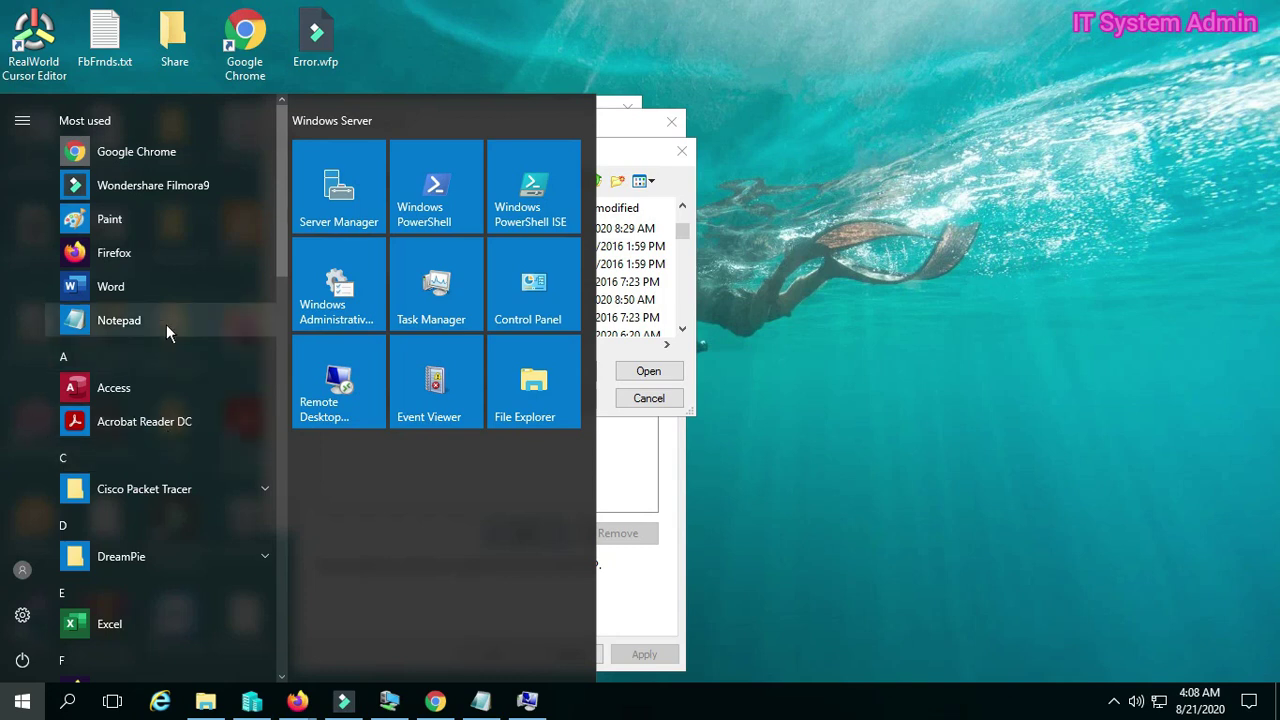
pyautogui.scroll(-5, 166, 324)
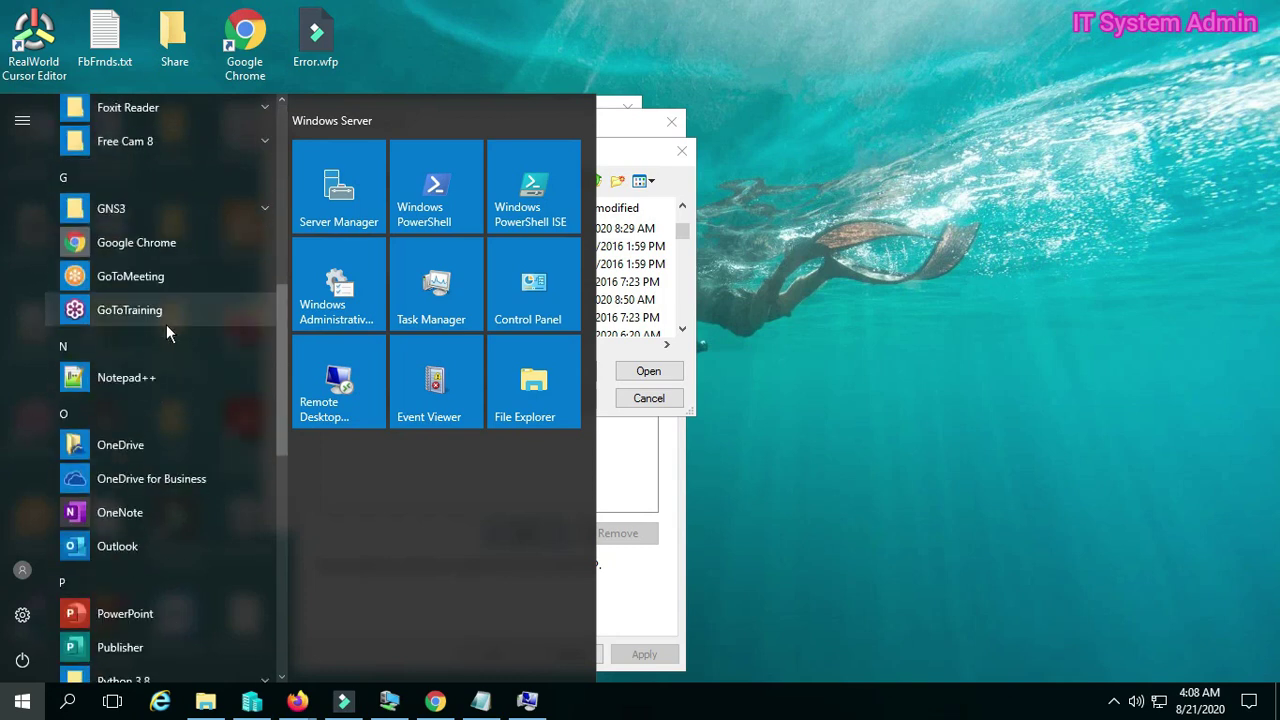
pyautogui.rightClick(155, 546)
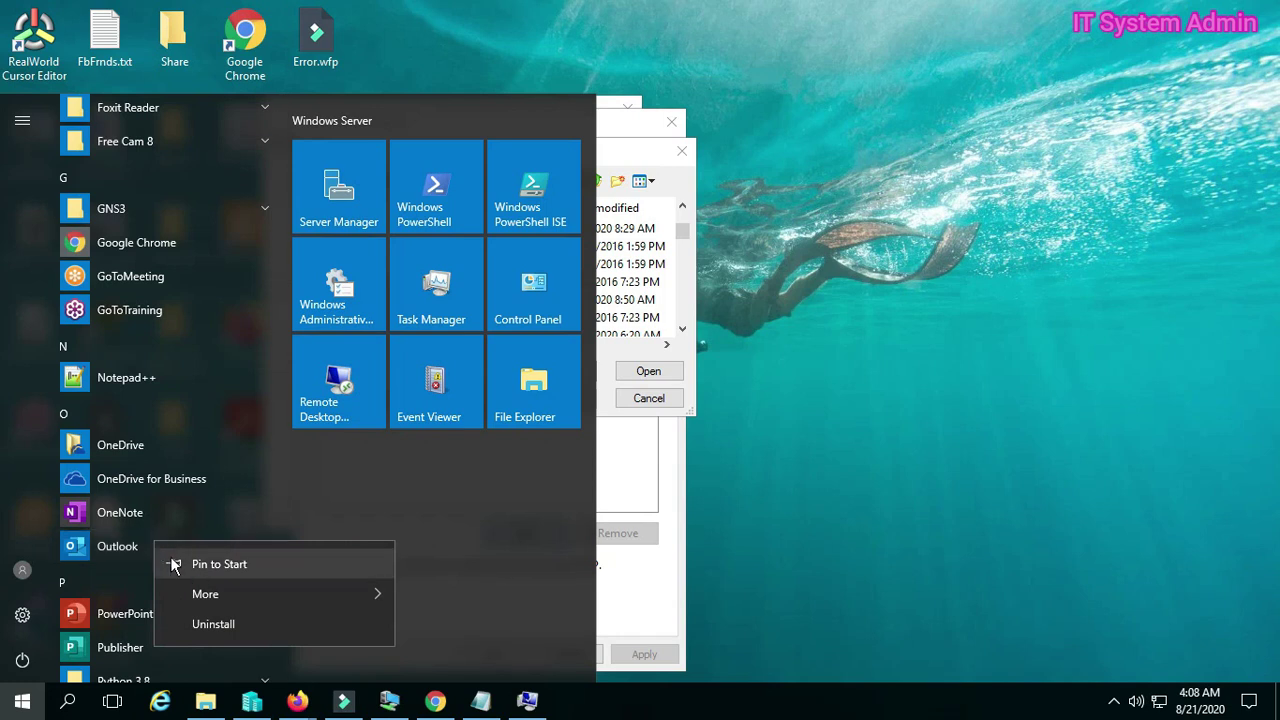
pyautogui.moveTo(323, 595)
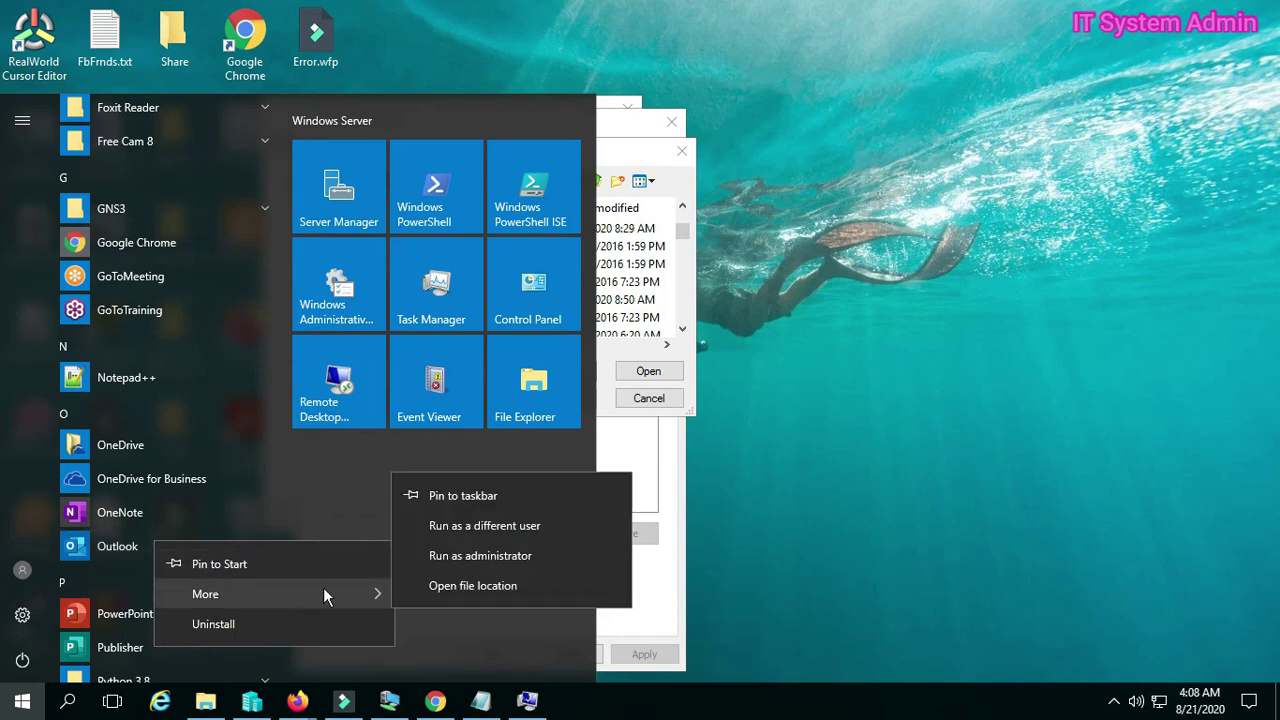
pyautogui.click(466, 586)
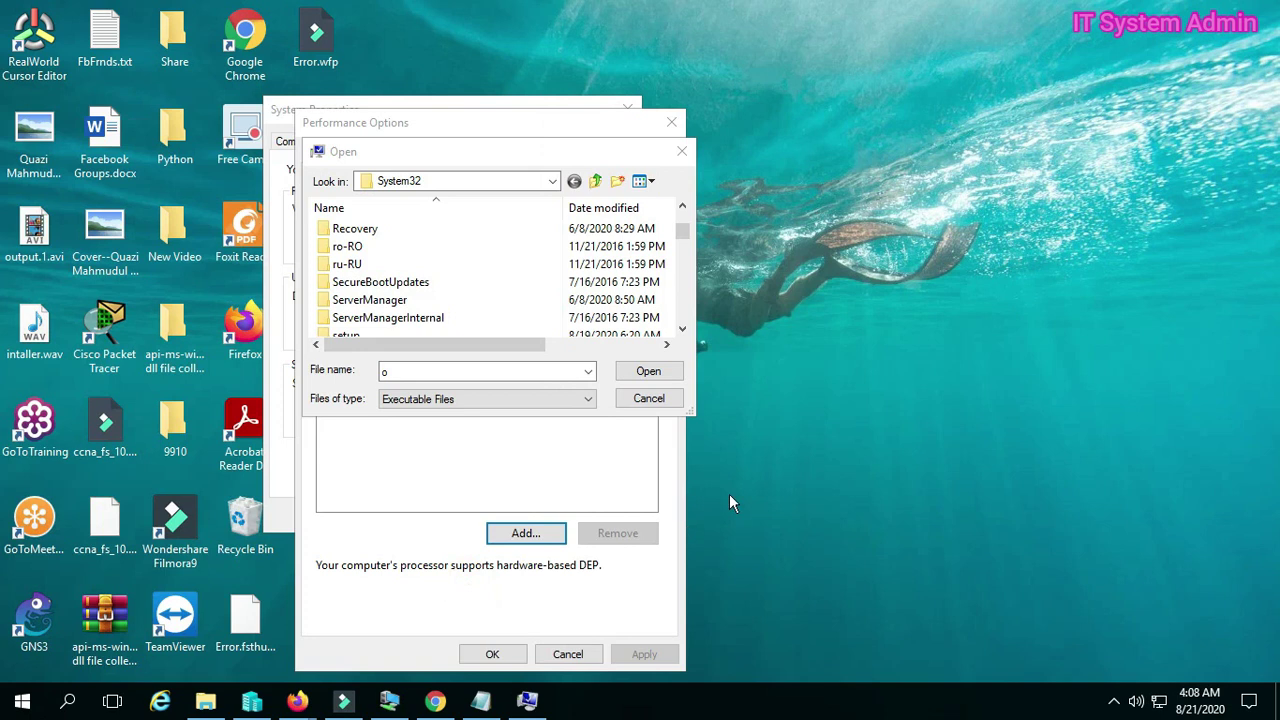
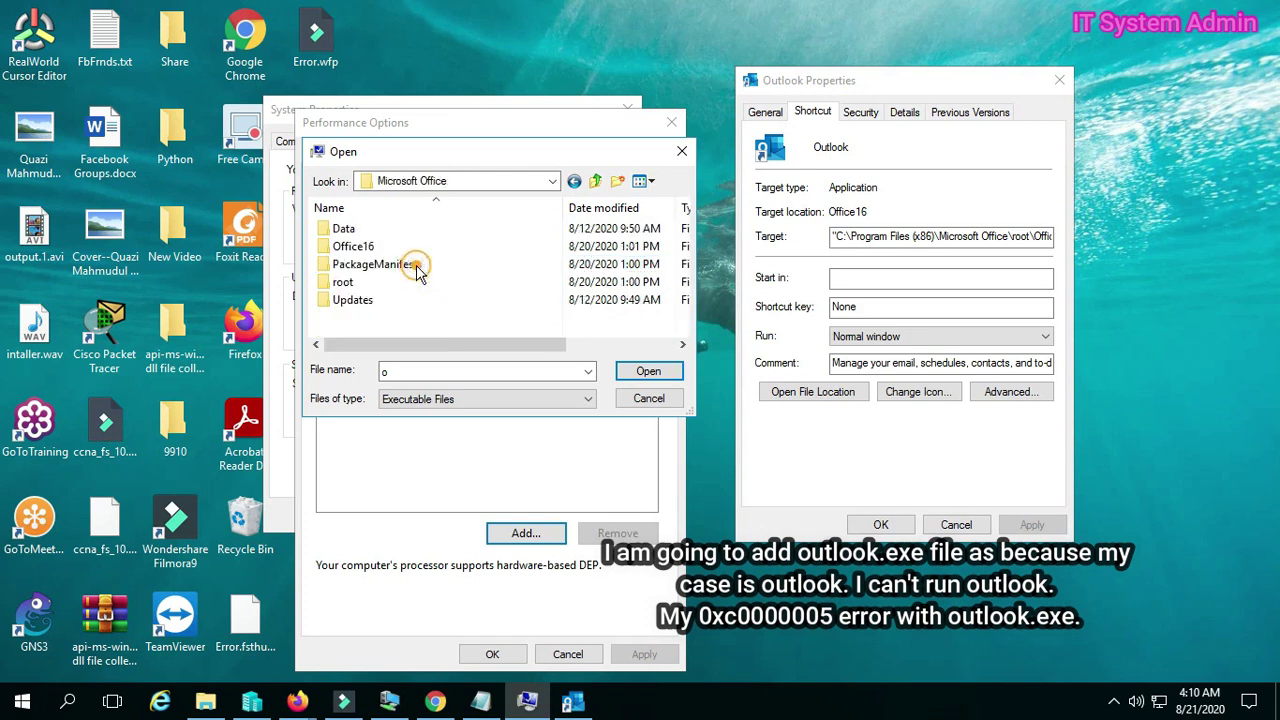
# Open the root folder inside Microsoft Office while choosing the DEP exception file
pyautogui.click(363, 284)
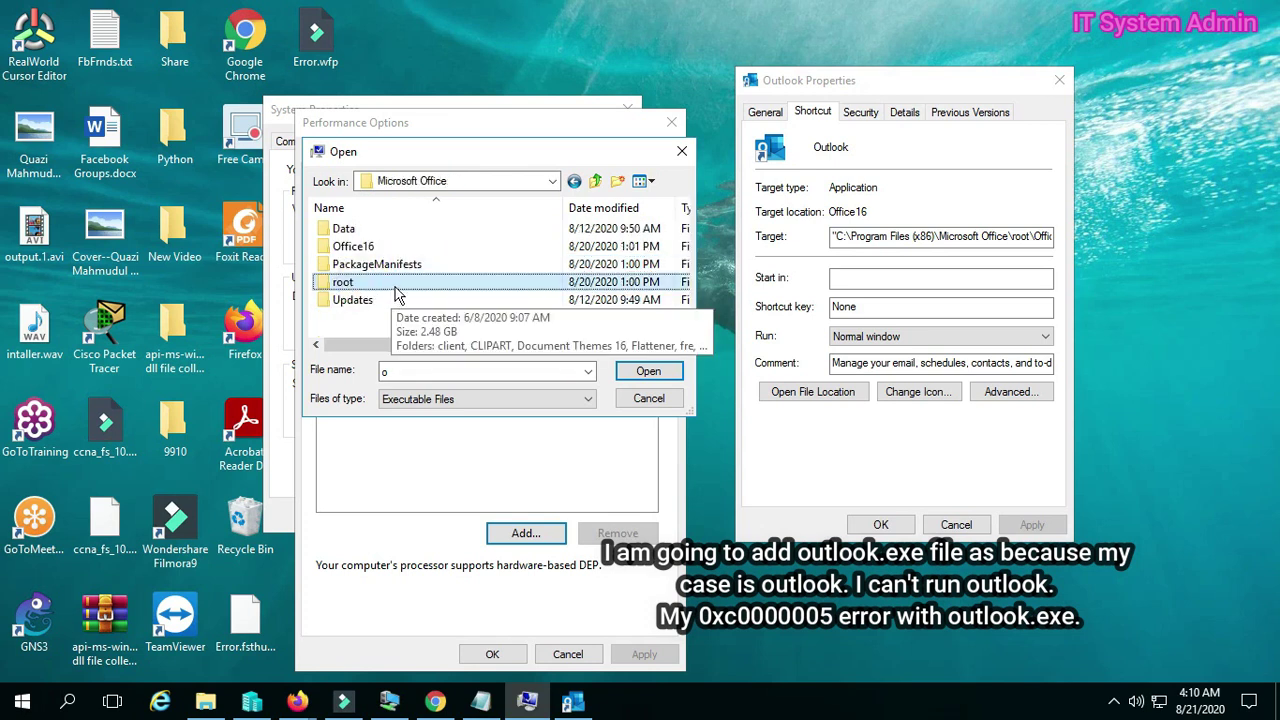
pyautogui.doubleClick(398, 285)
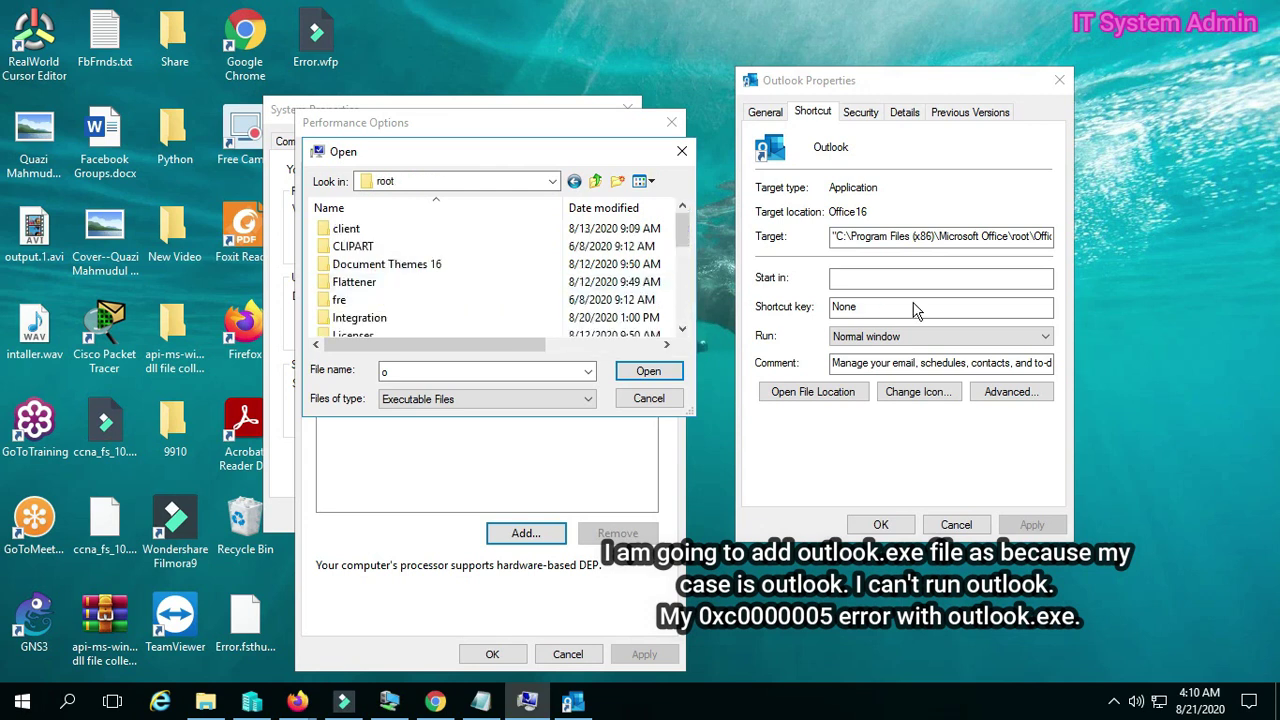
# Read the Outlook shortcut's full target path through to its end to learn where the executable is stored
pyautogui.click(979, 237)
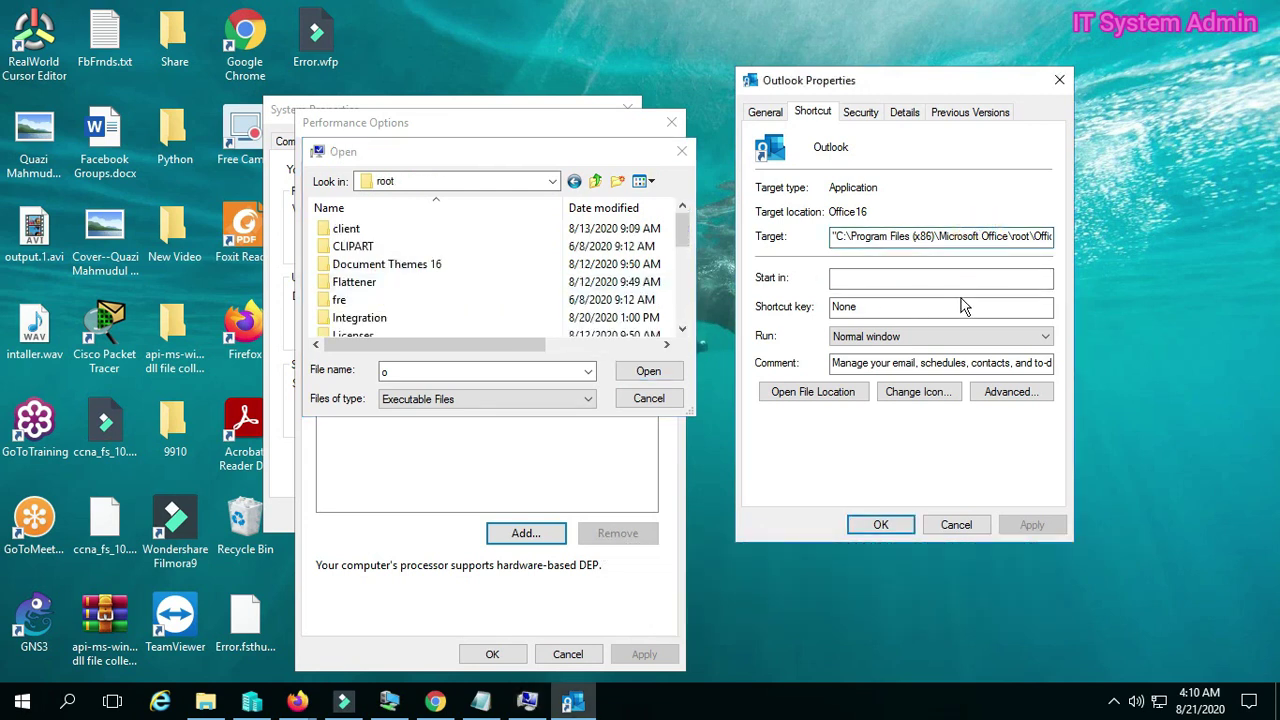
pyautogui.press('Right')
pyautogui.press('Right')
pyautogui.press('Right')
pyautogui.press('Right')
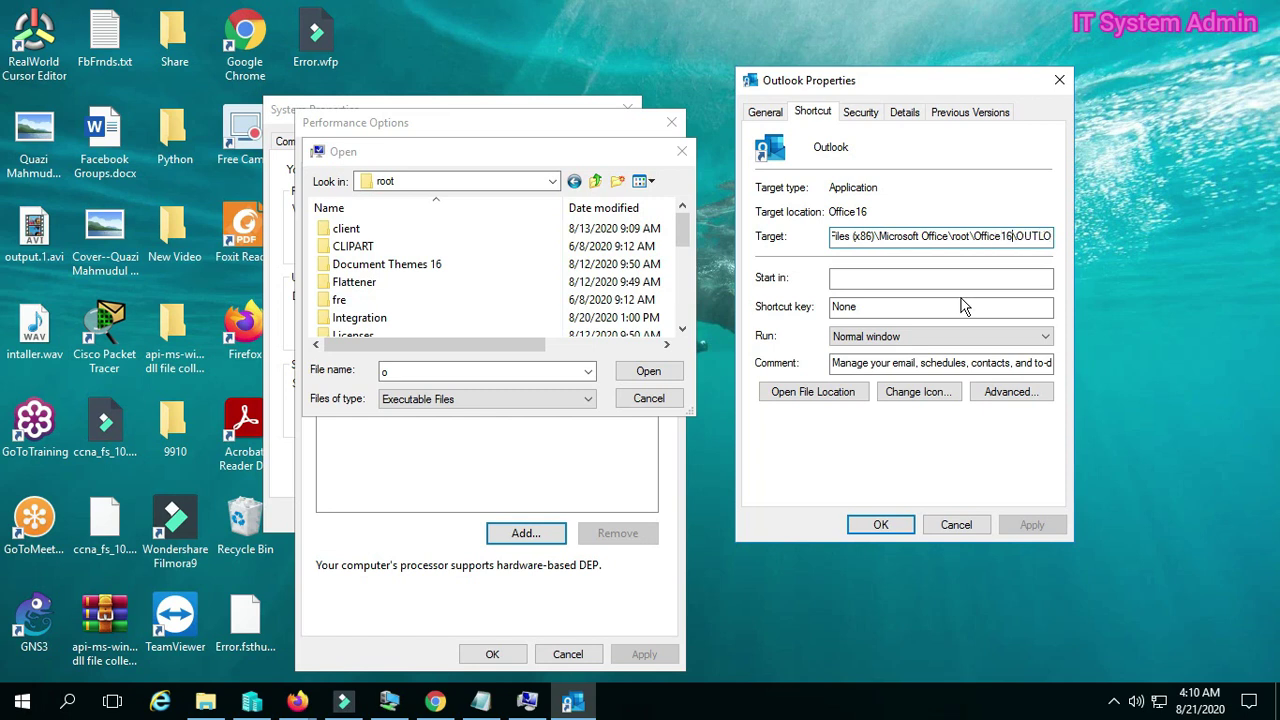
pyautogui.press('Right')
pyautogui.press('Right')
pyautogui.press('Right')
pyautogui.press('Right')
pyautogui.press('Right')
pyautogui.press('Right')
pyautogui.press('Right')
pyautogui.press('Right')
pyautogui.press('Right')
pyautogui.press('Right')
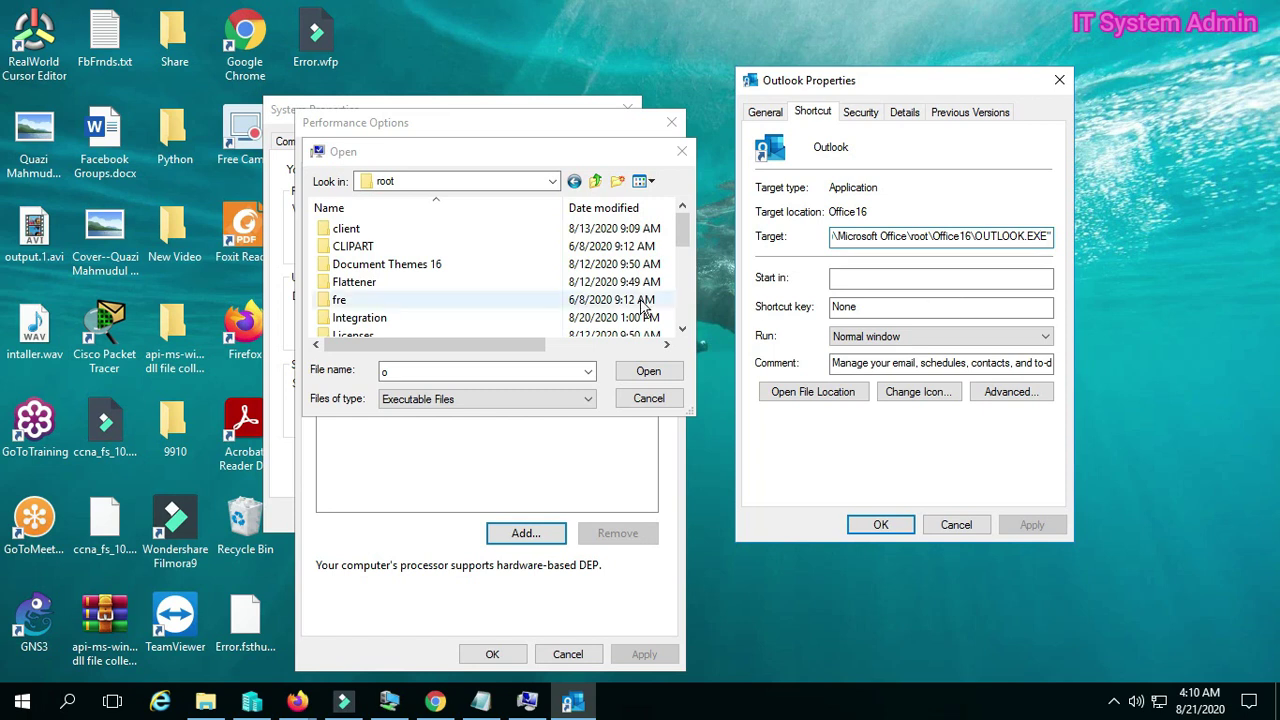
# Open the Office16 folder inside the root folder
pyautogui.scroll(-5, 430, 289)
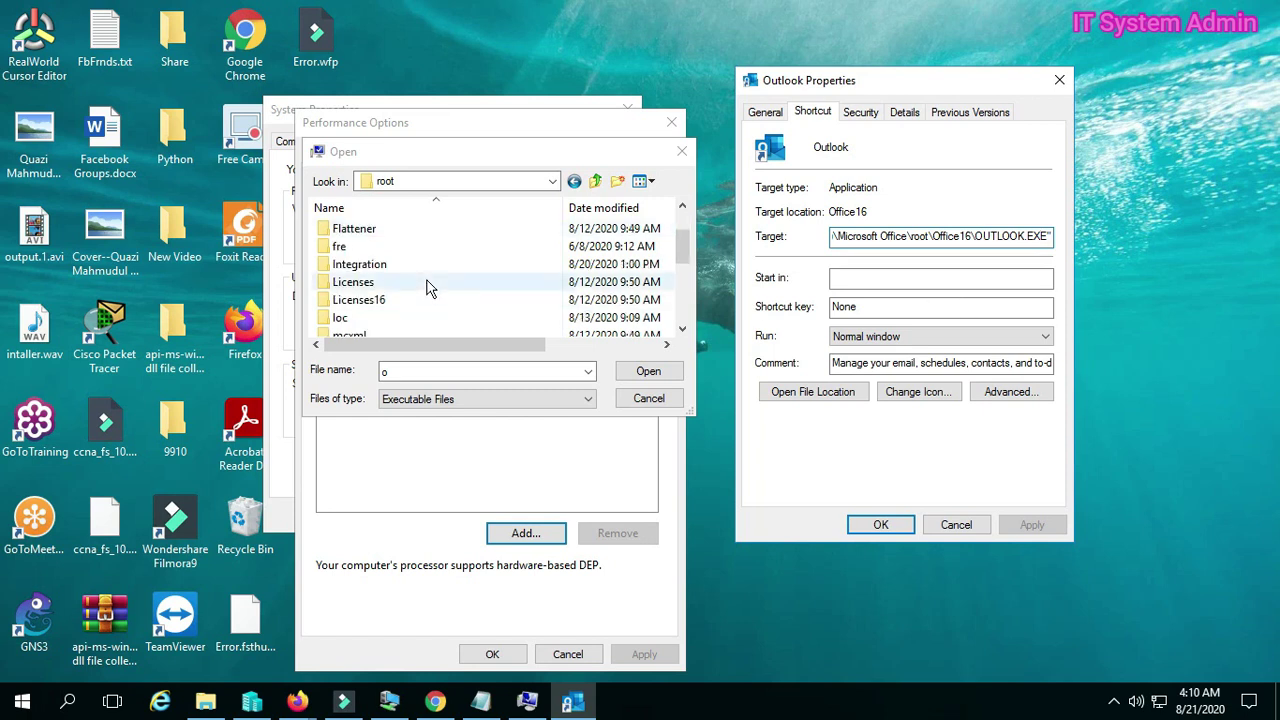
pyautogui.scroll(2, 427, 289)
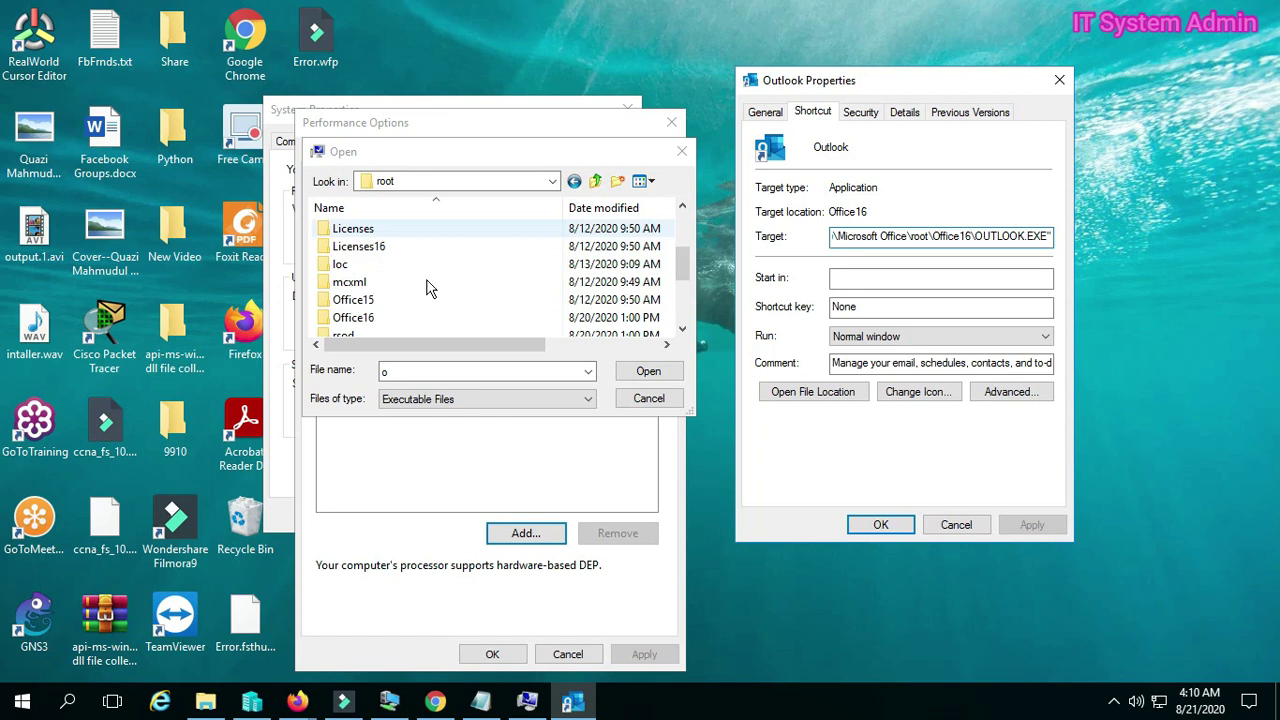
pyautogui.scroll(1, 430, 289)
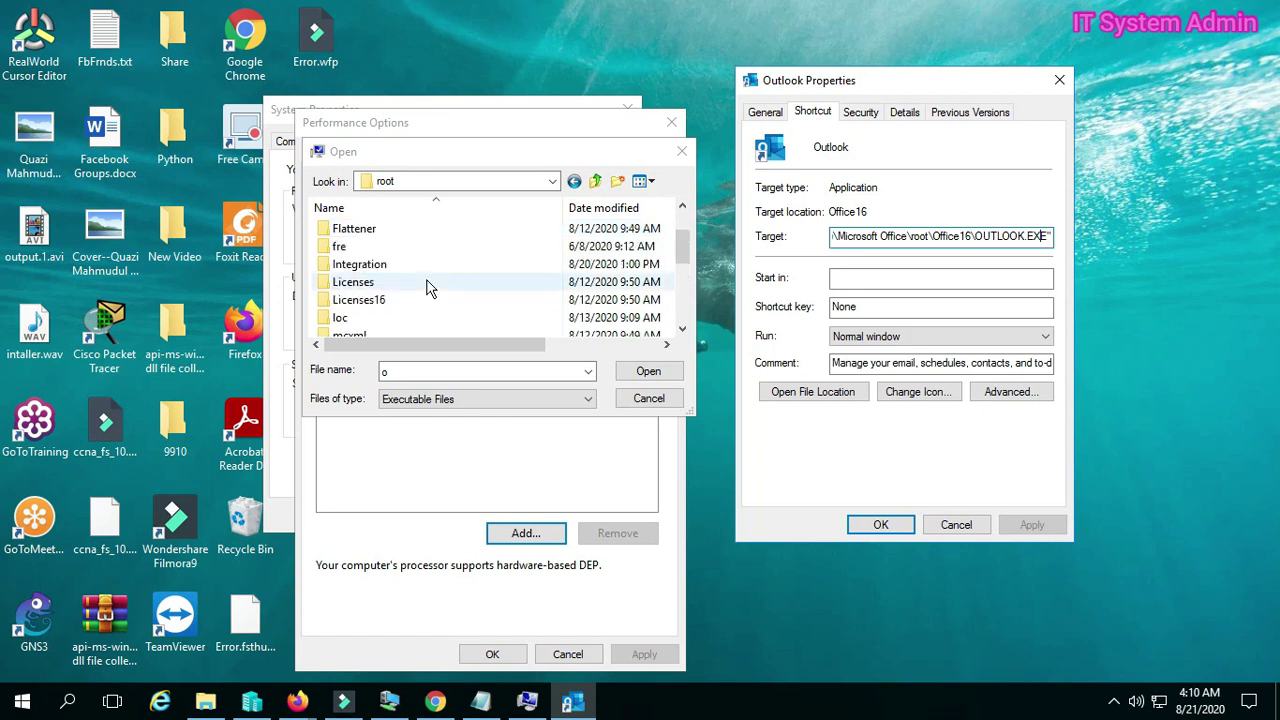
pyautogui.click(368, 300)
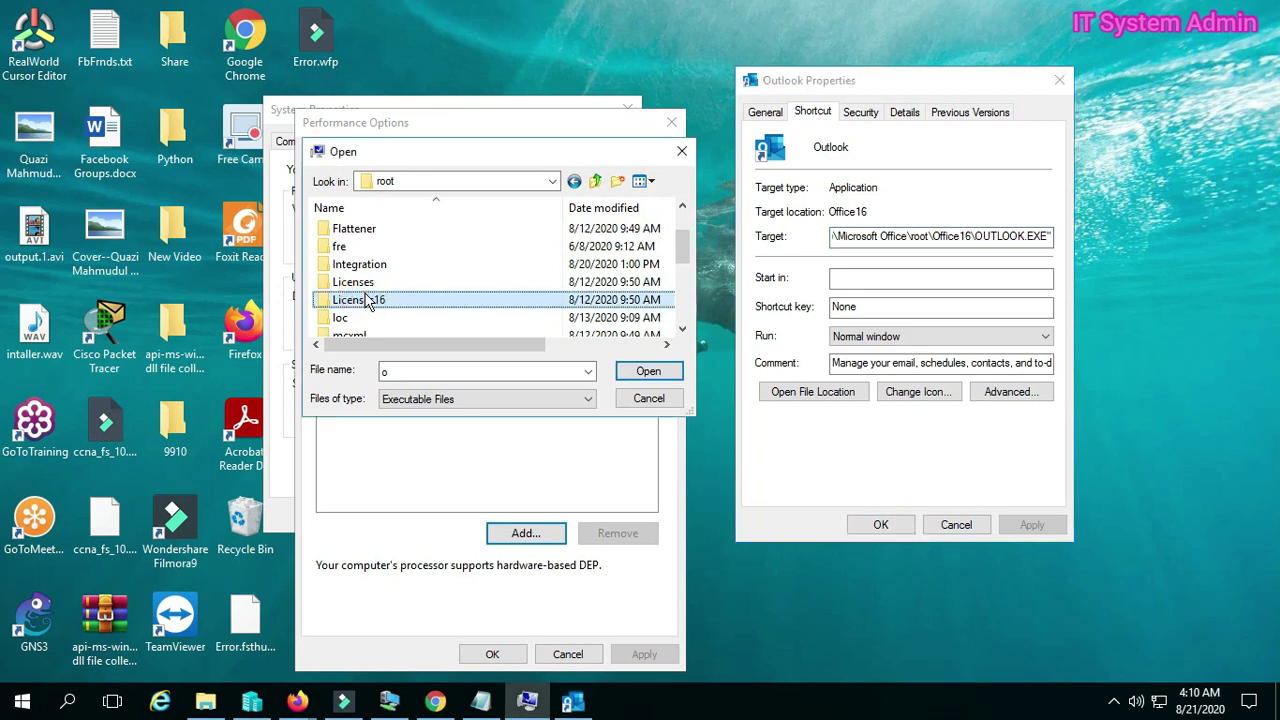
pyautogui.scroll(-2, 368, 301)
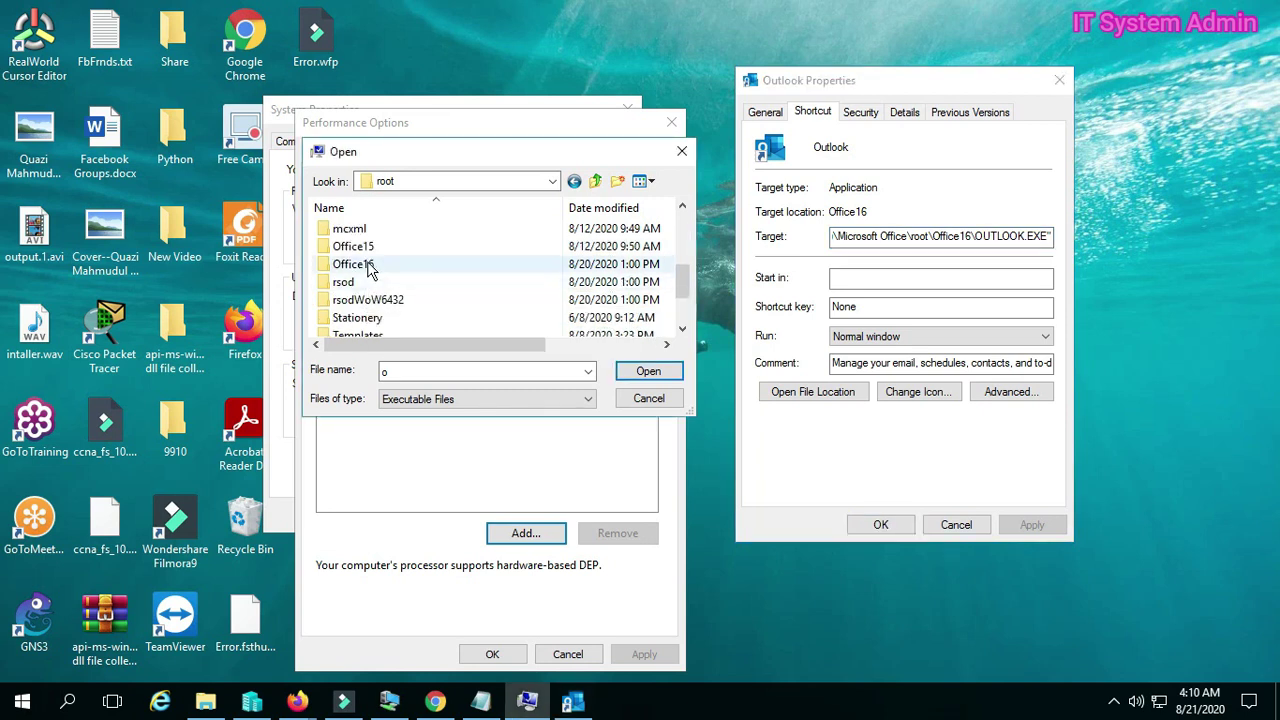
pyautogui.click(365, 265)
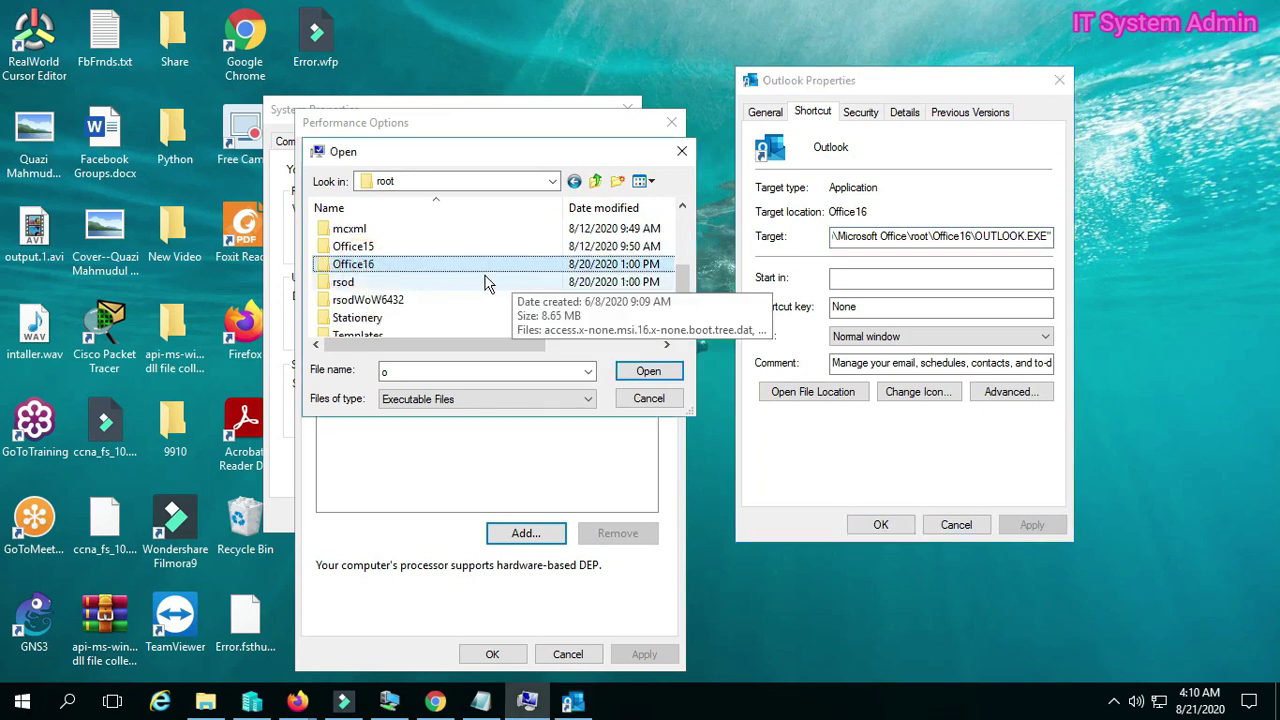
pyautogui.doubleClick(418, 265)
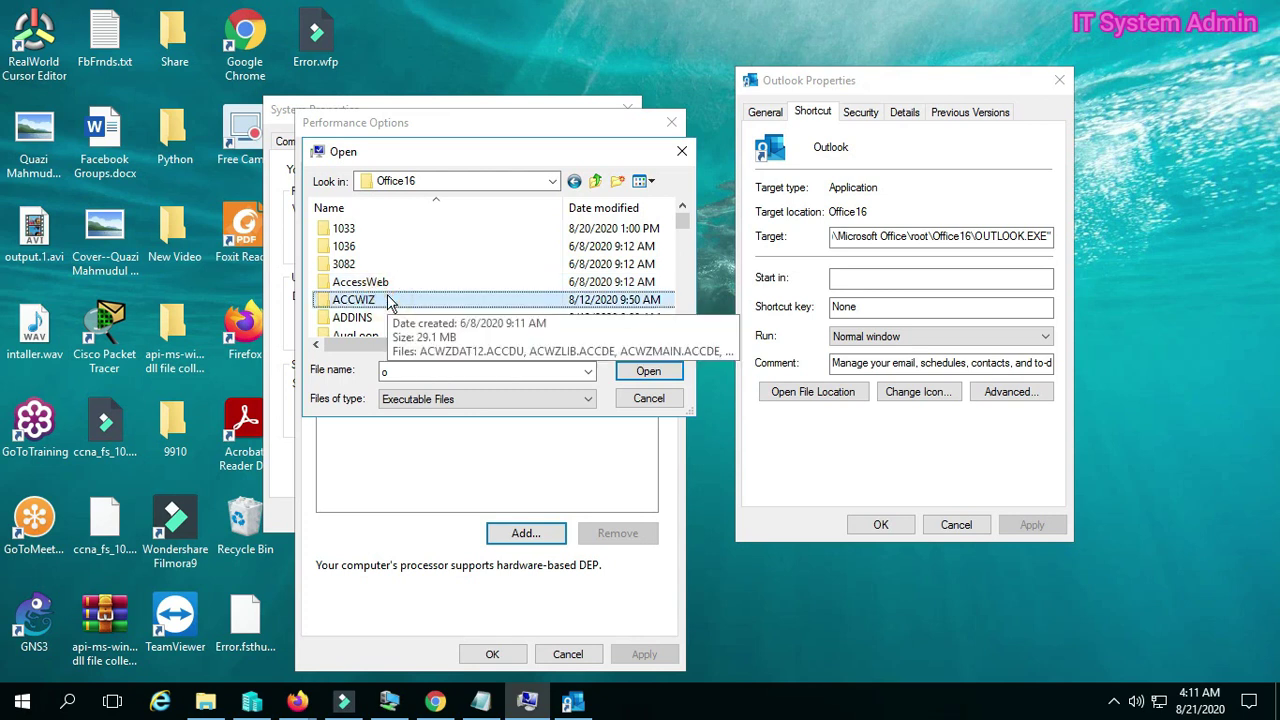
# Select OUTLOOK.EXE in the Office16 folder as the DEP exception and close Outlook Properties
pyautogui.press('o')
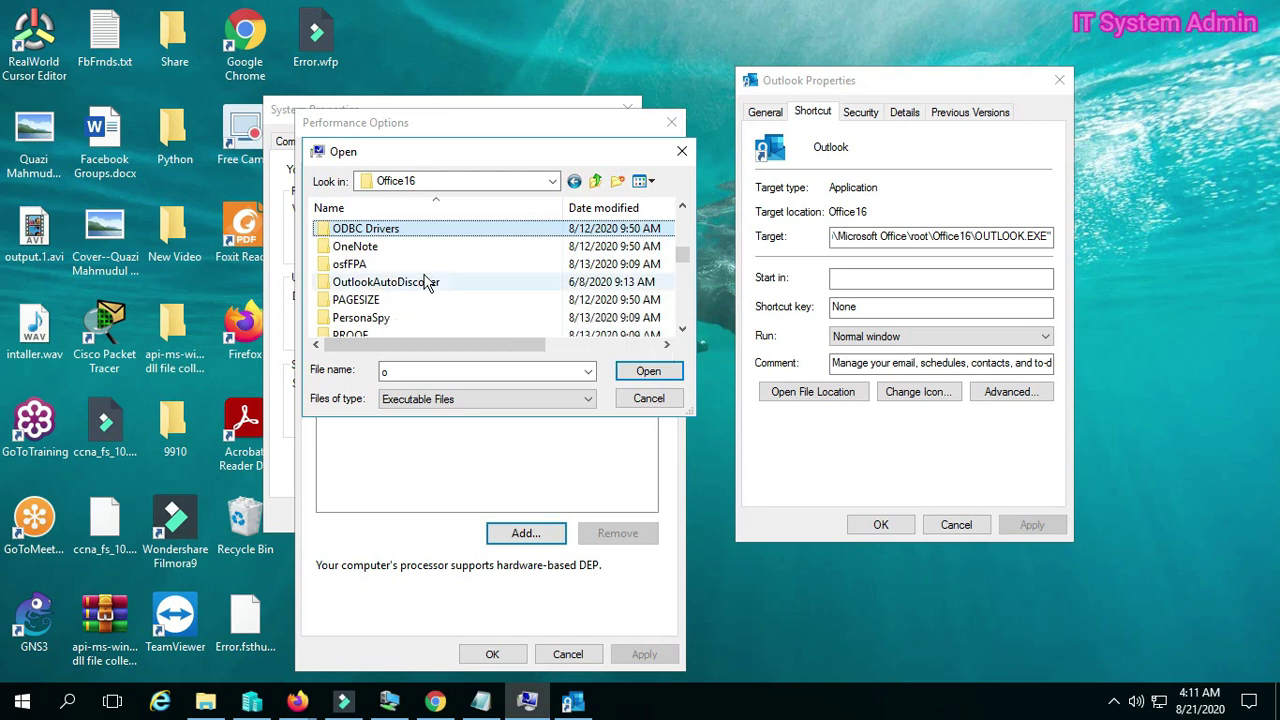
pyautogui.click(385, 284)
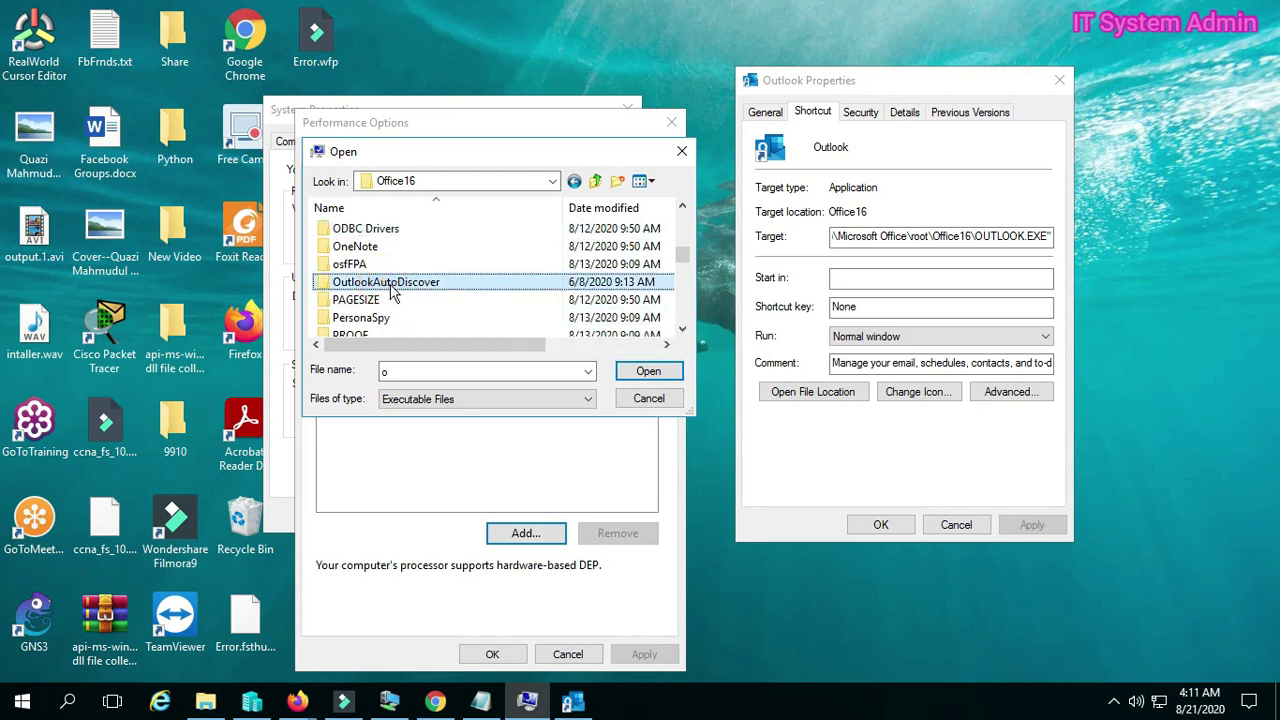
pyautogui.scroll(-7, 463, 295)
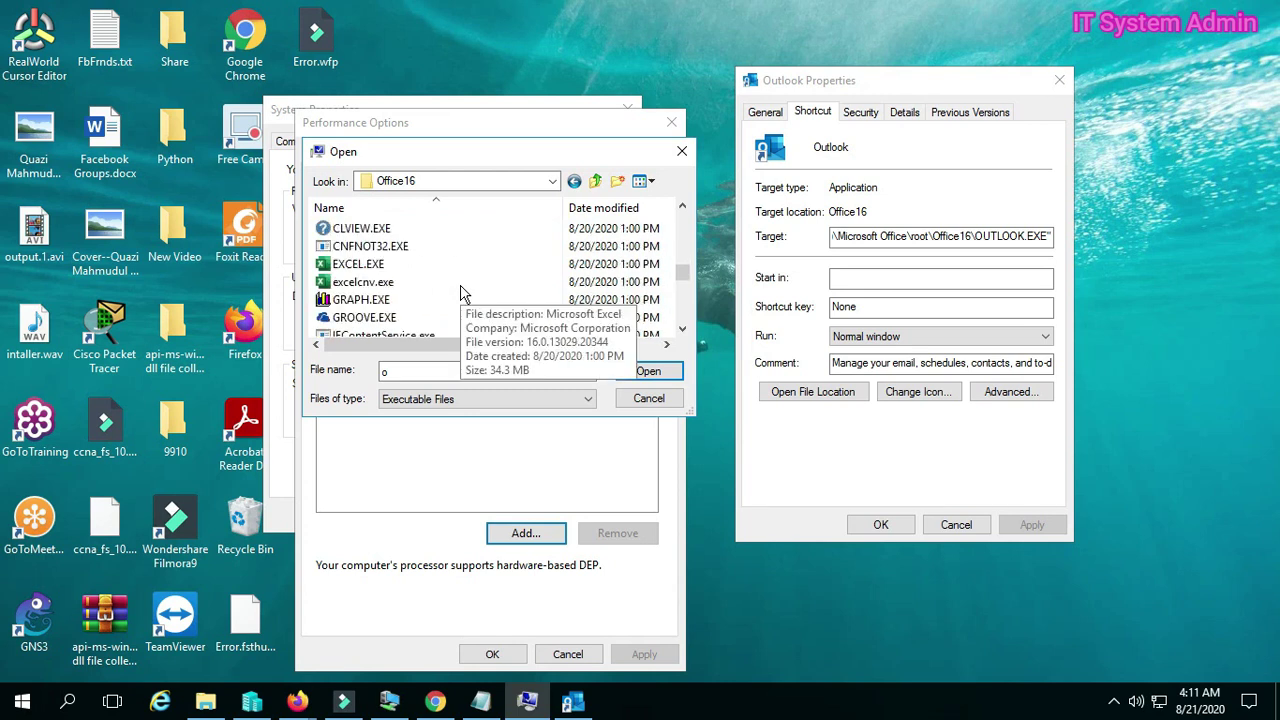
pyautogui.scroll(-6, 463, 295)
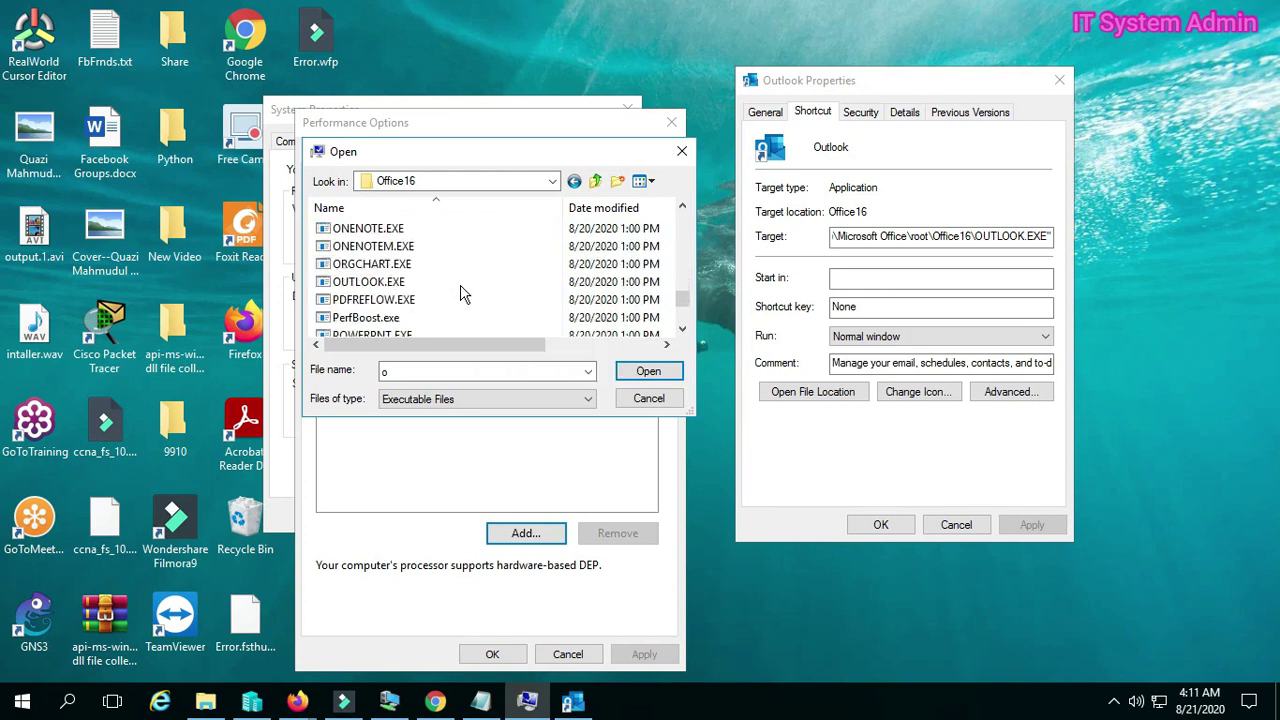
pyautogui.click(368, 283)
pyautogui.click(943, 525)
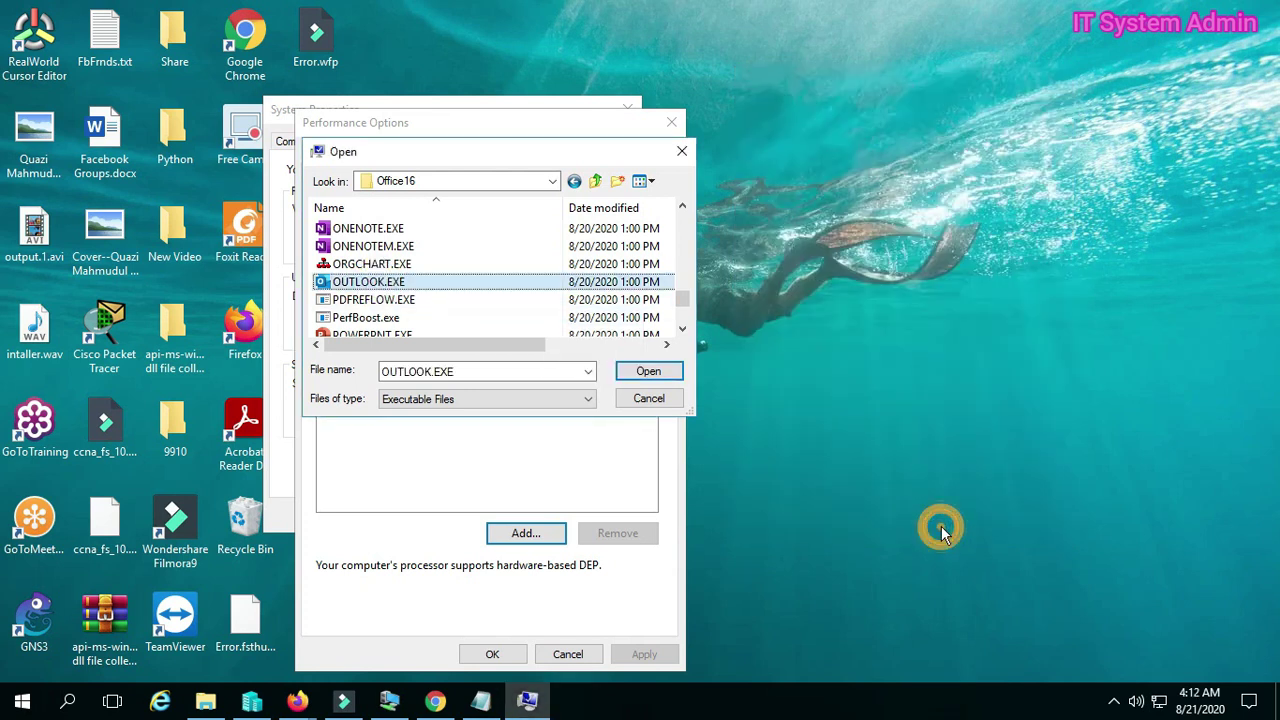
# Try to add OUTLOOK.EXE to the DEP exceptions, then confirm and close Performance Options and System Properties
pyautogui.click(400, 282)
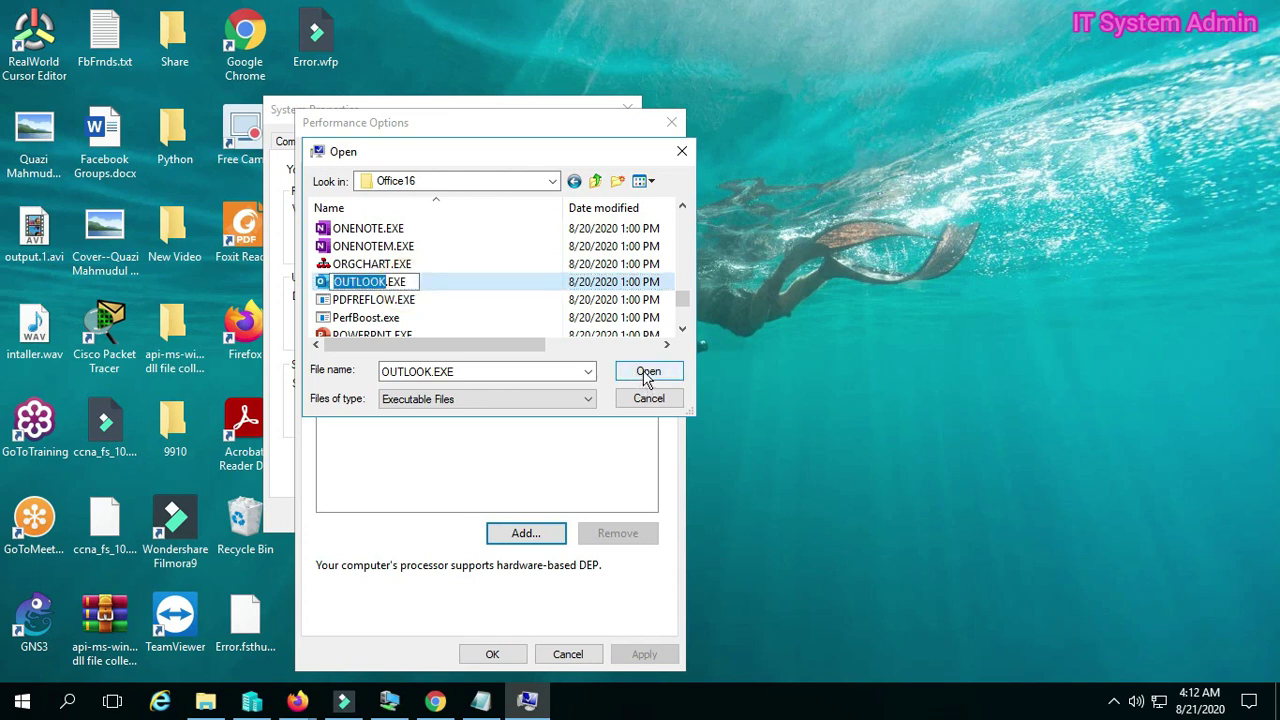
pyautogui.click(508, 281)
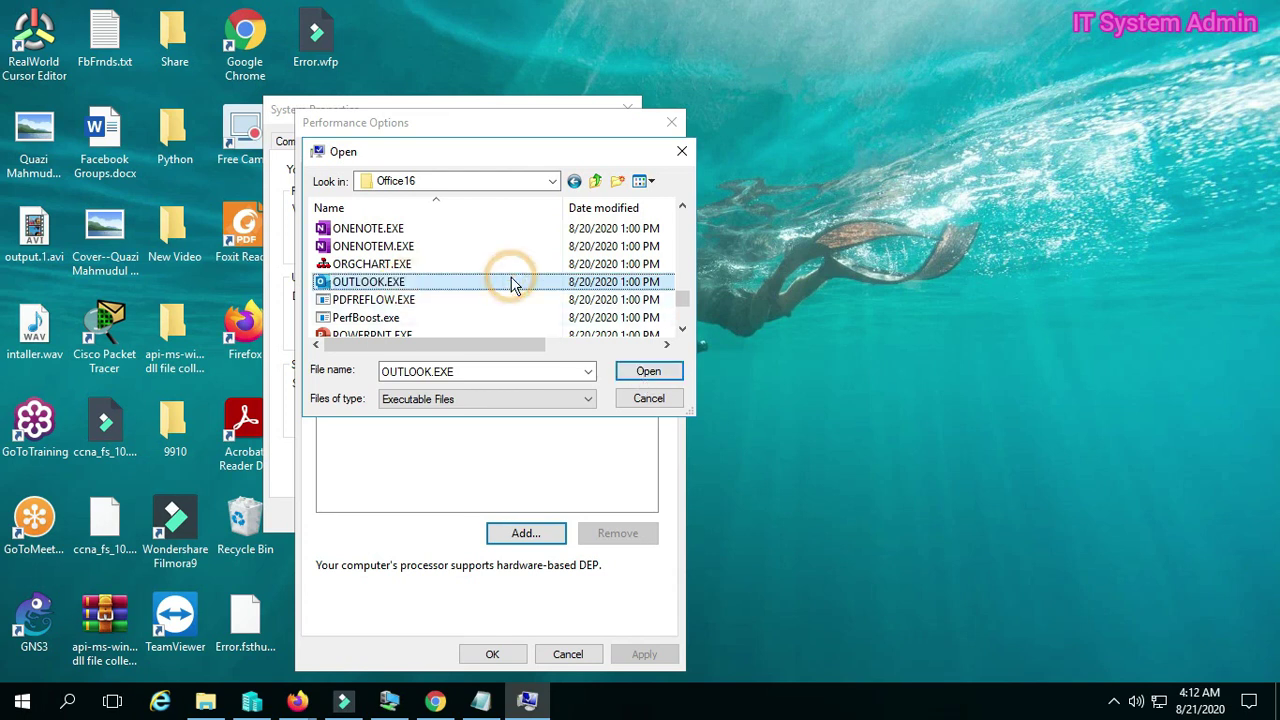
pyautogui.click(630, 372)
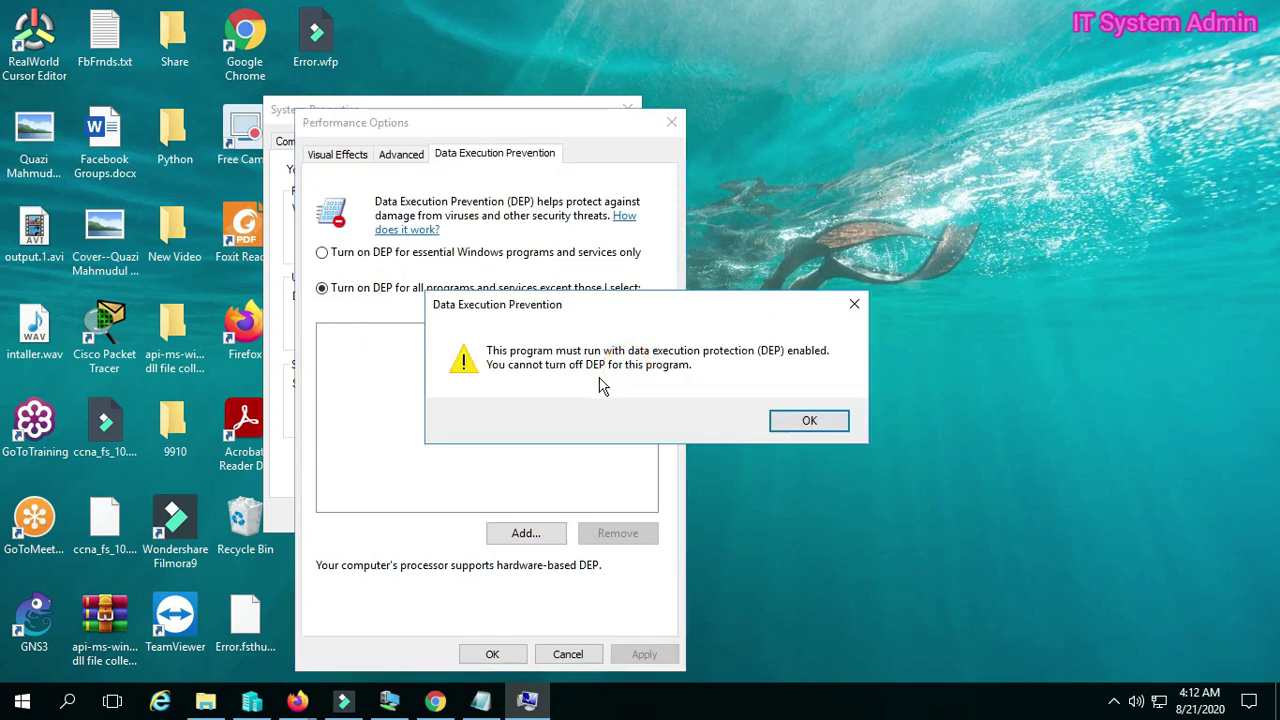
pyautogui.click(803, 424)
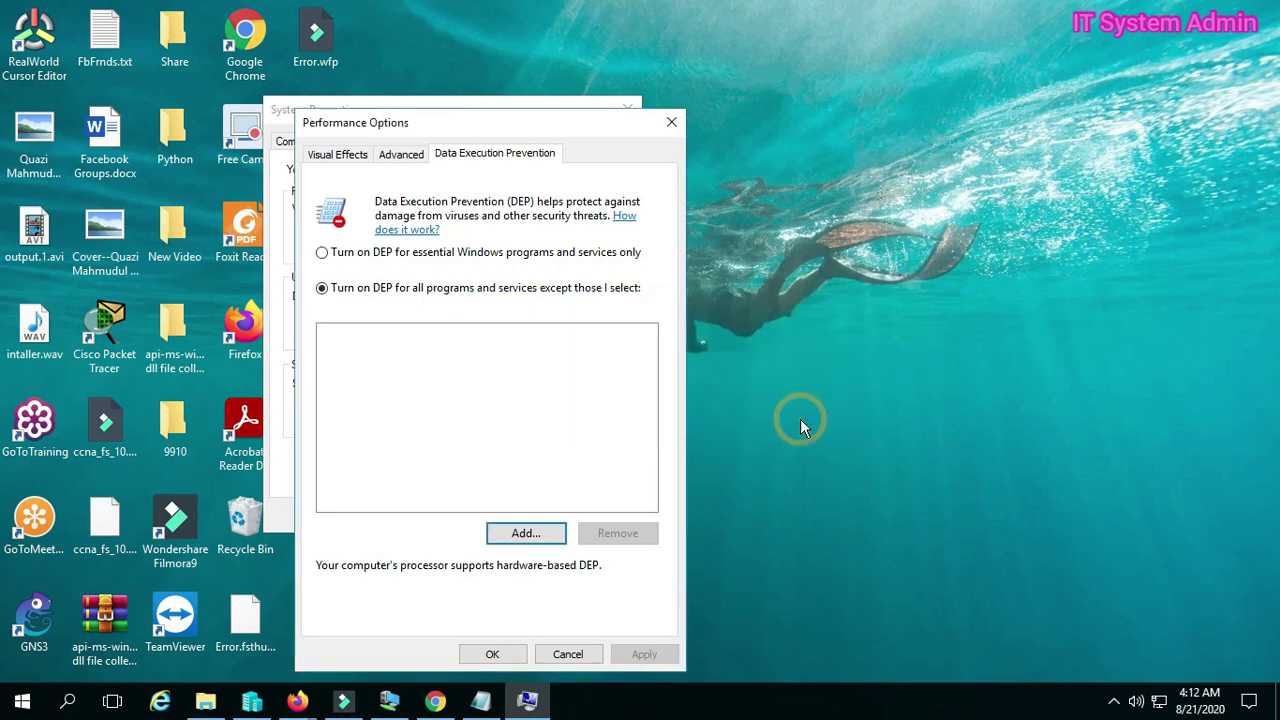
pyautogui.click(510, 654)
pyautogui.click(445, 522)
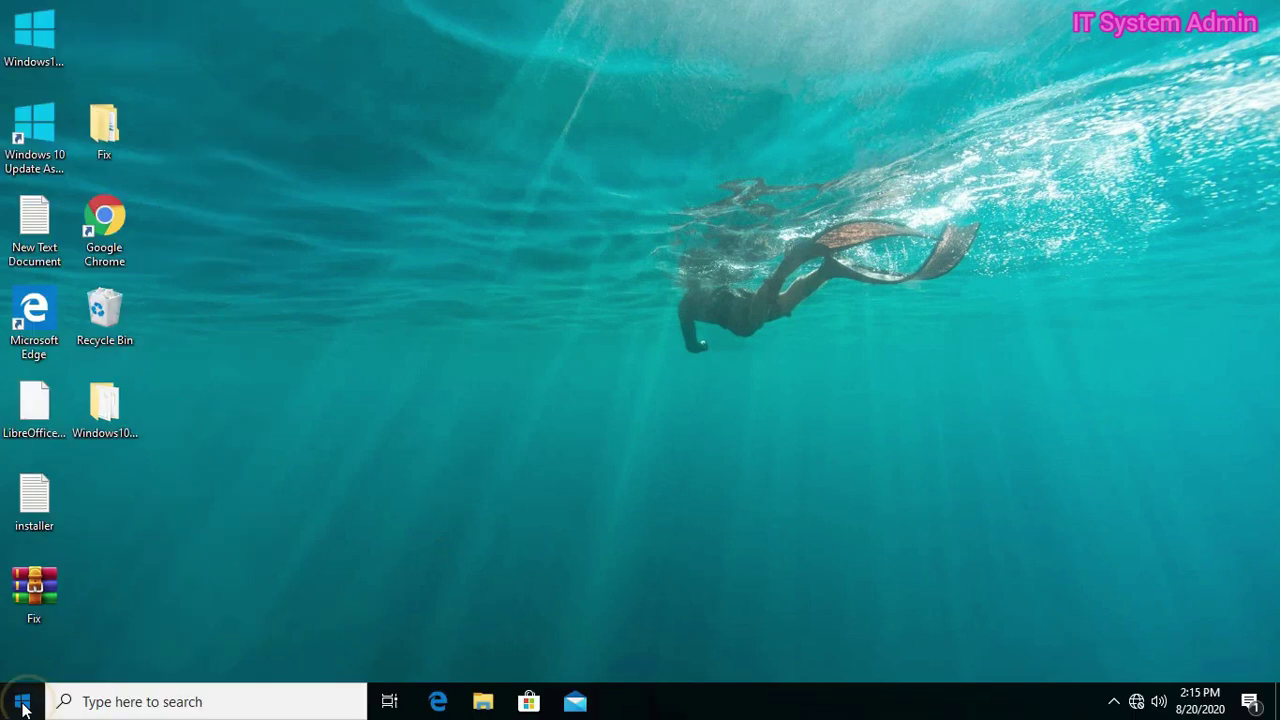
# Show the Restart option among the computer's power options and dismiss it without restarting
pyautogui.click(22, 701)
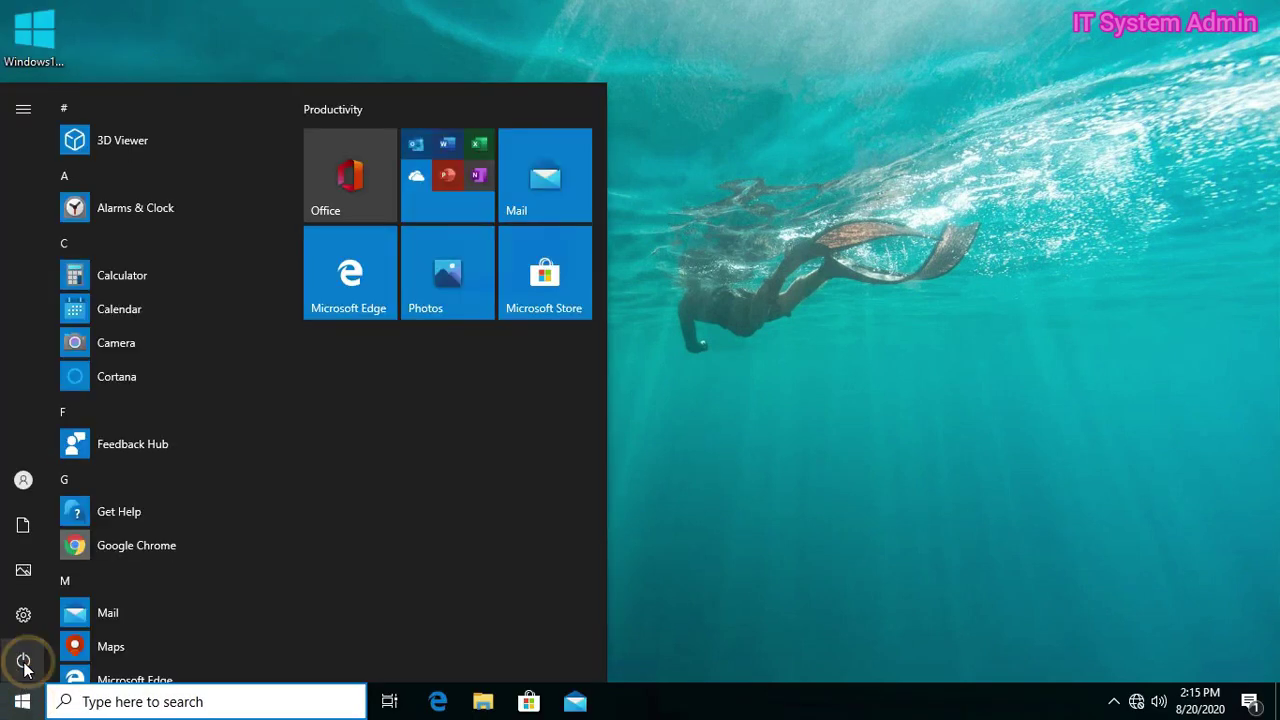
pyautogui.click(23, 662)
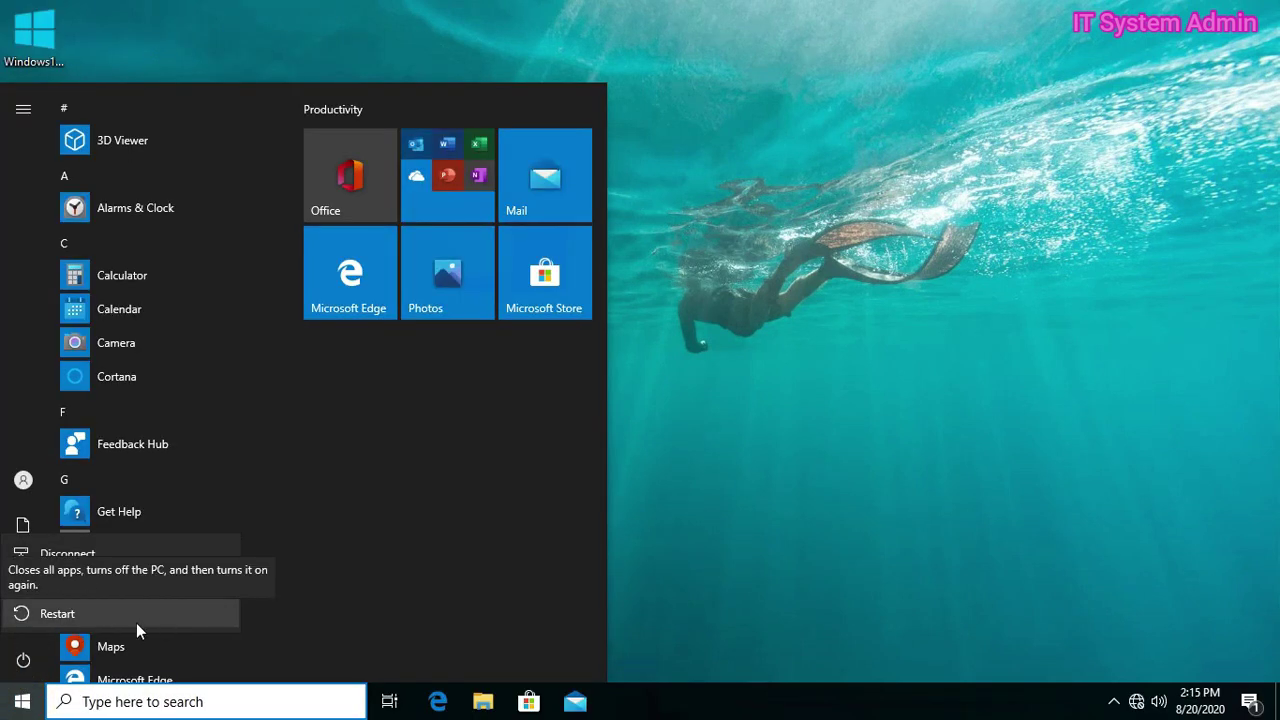
pyautogui.click(897, 503)
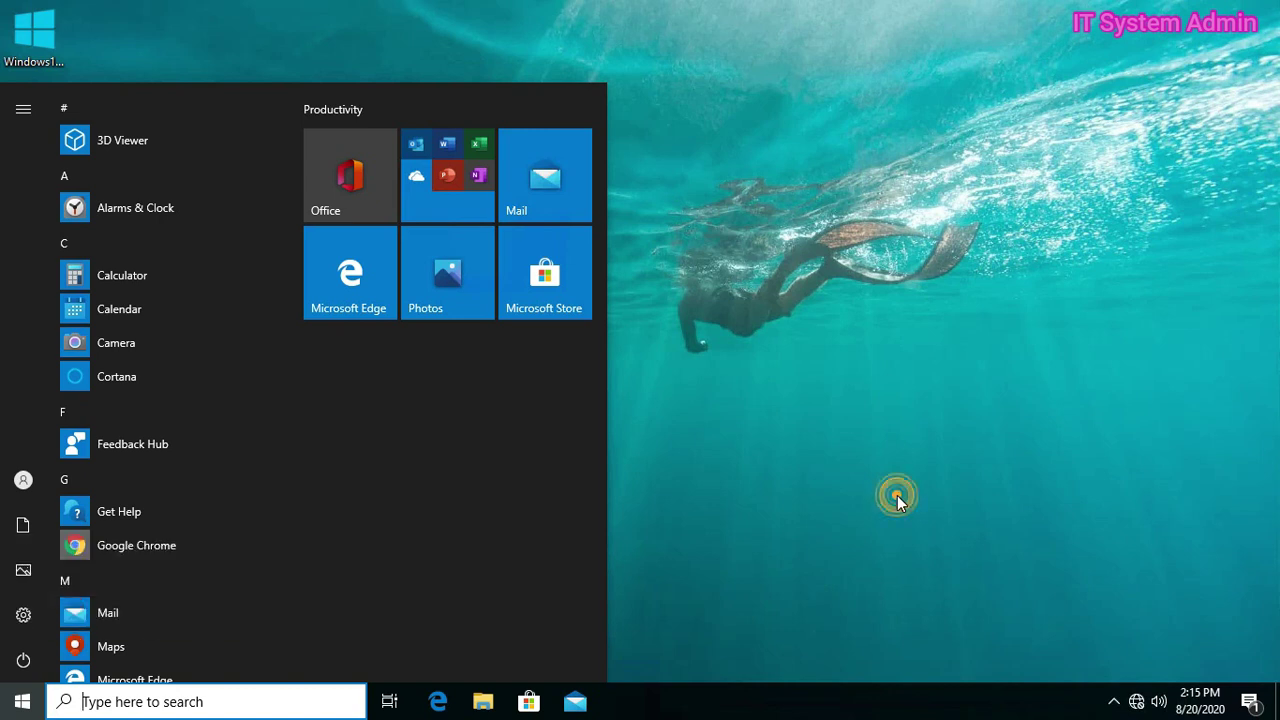
# Search Windows for cmd and run Command Prompt as administrator
pyautogui.click(766, 354)
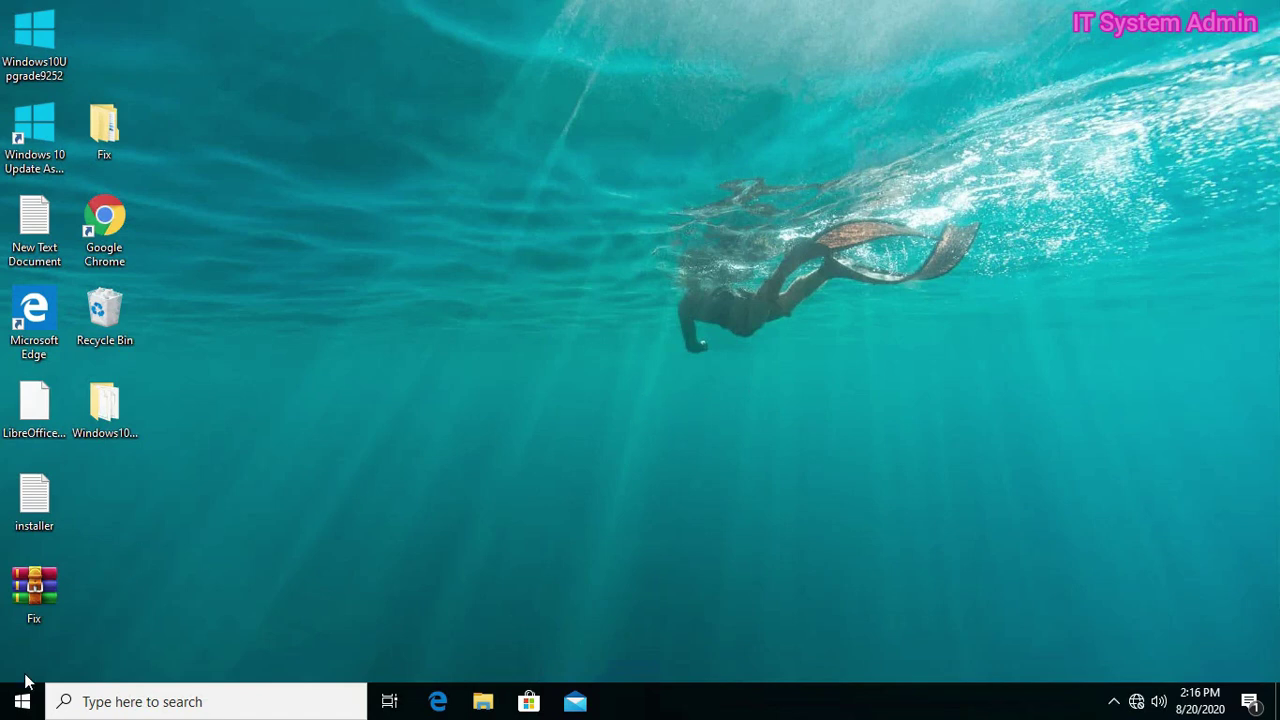
pyautogui.click(80, 701)
pyautogui.write('c')
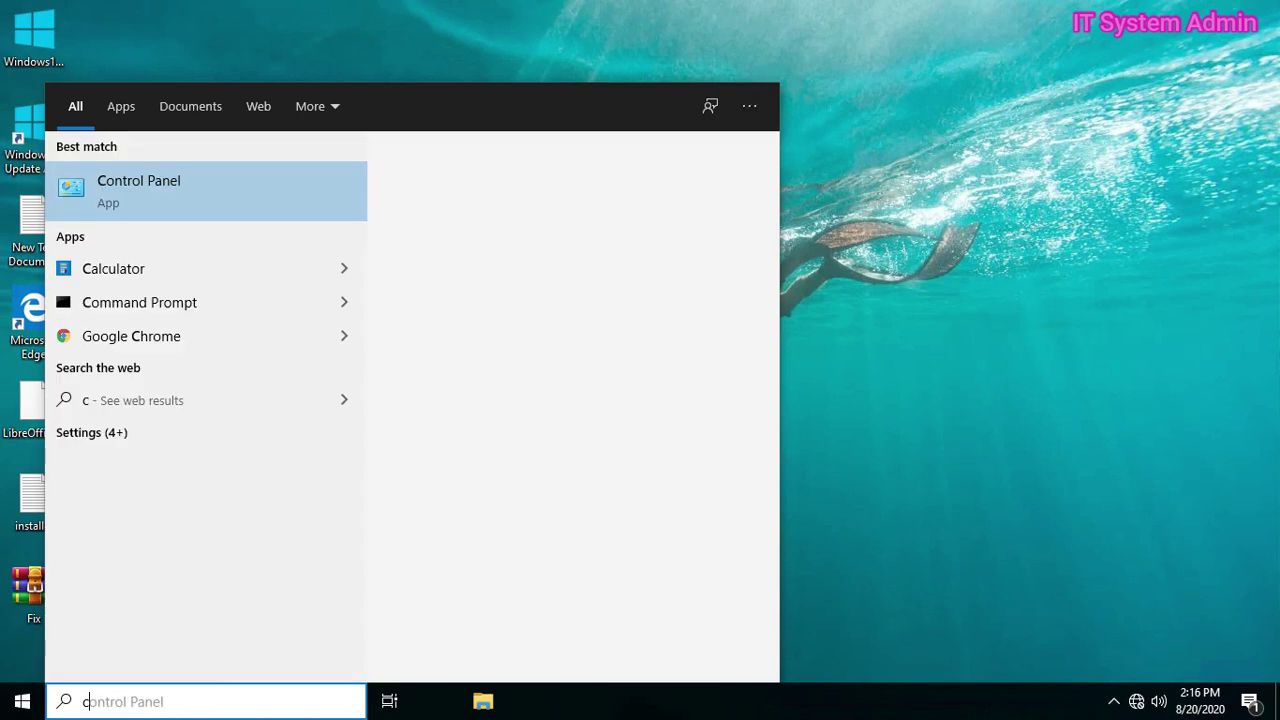
pyautogui.write('md')
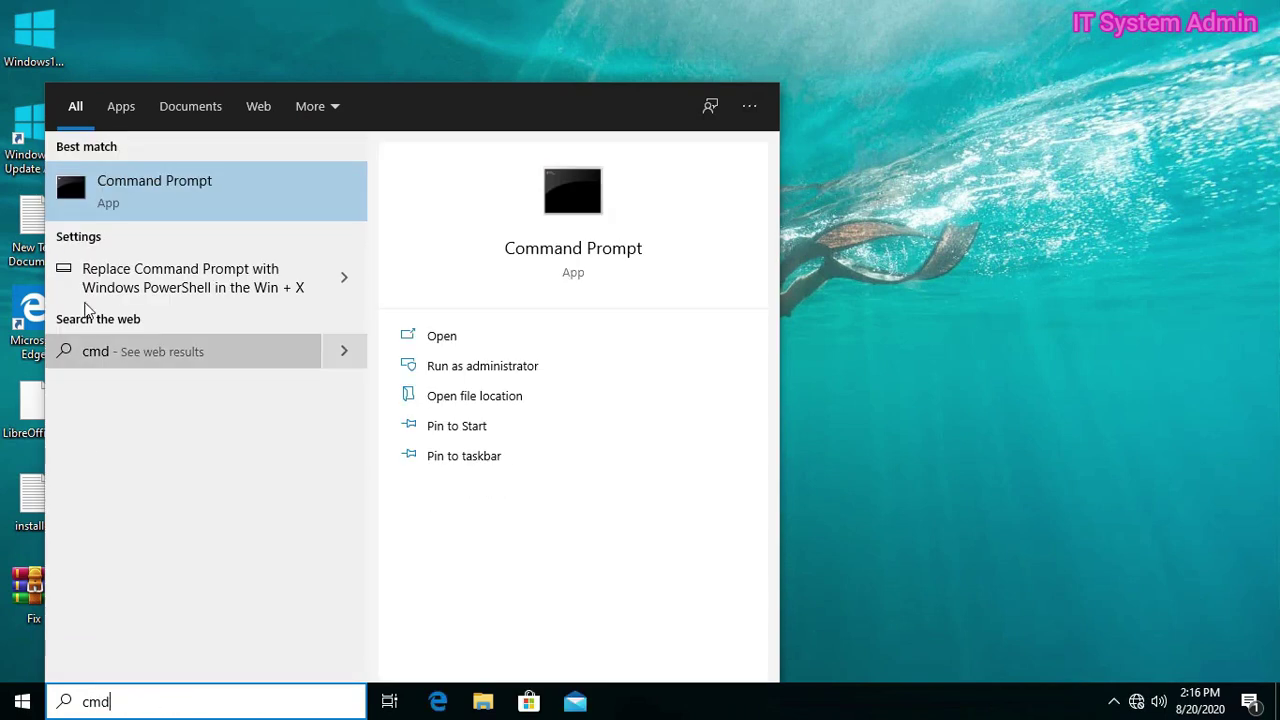
pyautogui.rightClick(227, 194)
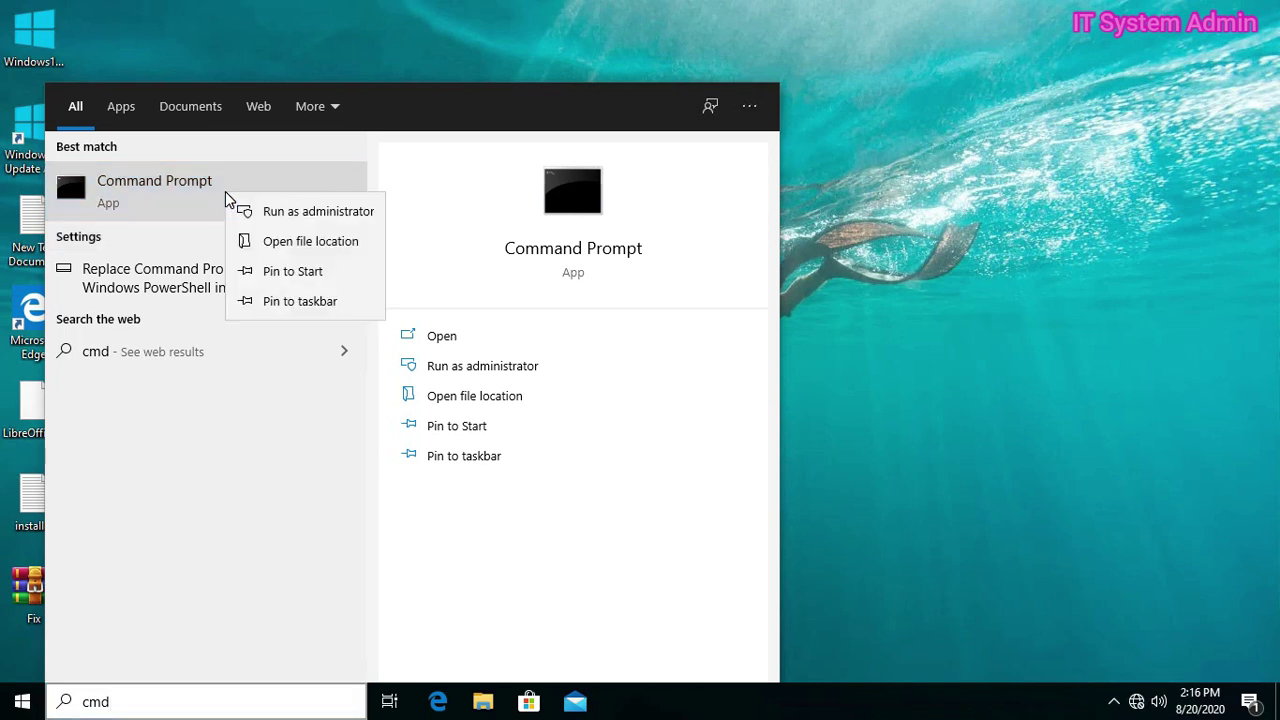
pyautogui.click(318, 212)
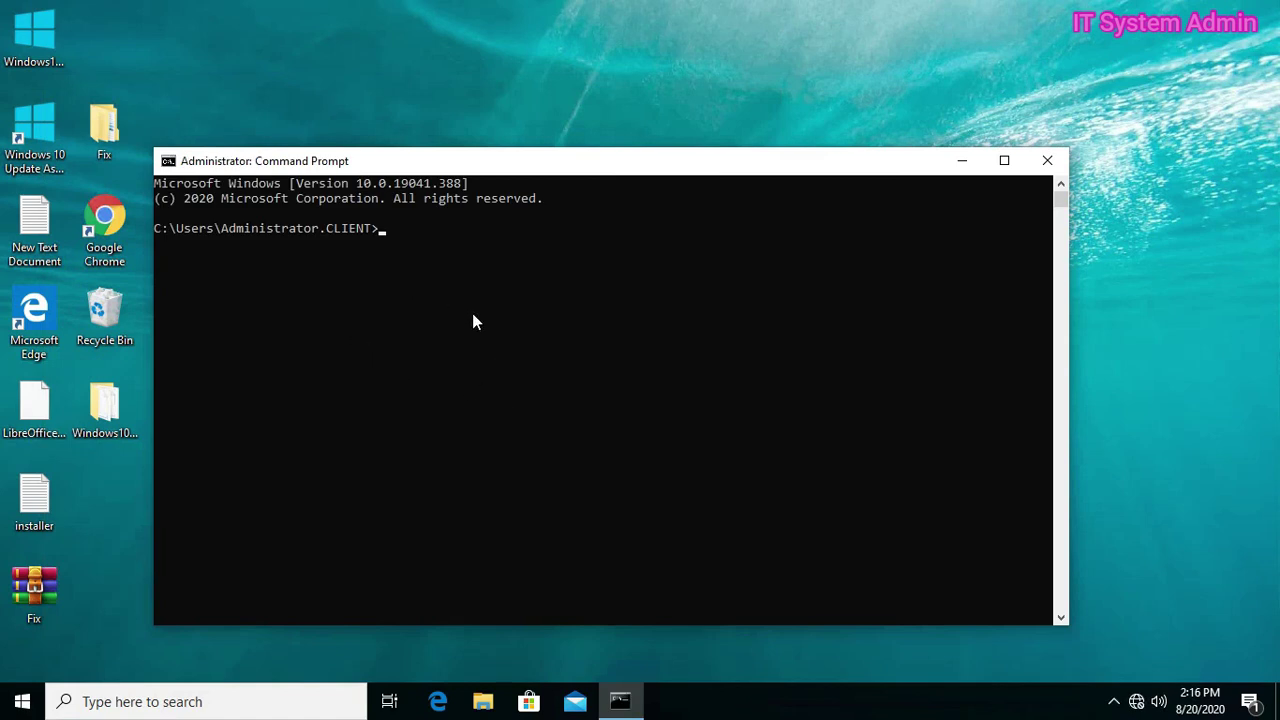
# Enter the disk check command chkdsk x: /f /r at the prompt without running it
pyautogui.write('c')
pyautogui.write('h')
pyautogui.write('k')
pyautogui.write('dsk')
pyautogui.write(' x')
pyautogui.write(':')
pyautogui.write(' /')
pyautogui.write('f ')
pyautogui.write('/r')
# Replace the drive letter x with c in the chkdsk command and run chkdsk c: /f /r
pyautogui.press('Left')
pyautogui.press('Left')
pyautogui.press('Left')
pyautogui.press('Left')
pyautogui.press('Left')
pyautogui.press('Left')
pyautogui.press('Left')
pyautogui.press('BackSpace')
pyautogui.write('c')
pyautogui.press('Right')
pyautogui.press('Right')
pyautogui.press('Right')
pyautogui.press('Right')
pyautogui.press('Right')
pyautogui.press('Right')
pyautogui.press('Right')
pyautogui.press('Return')
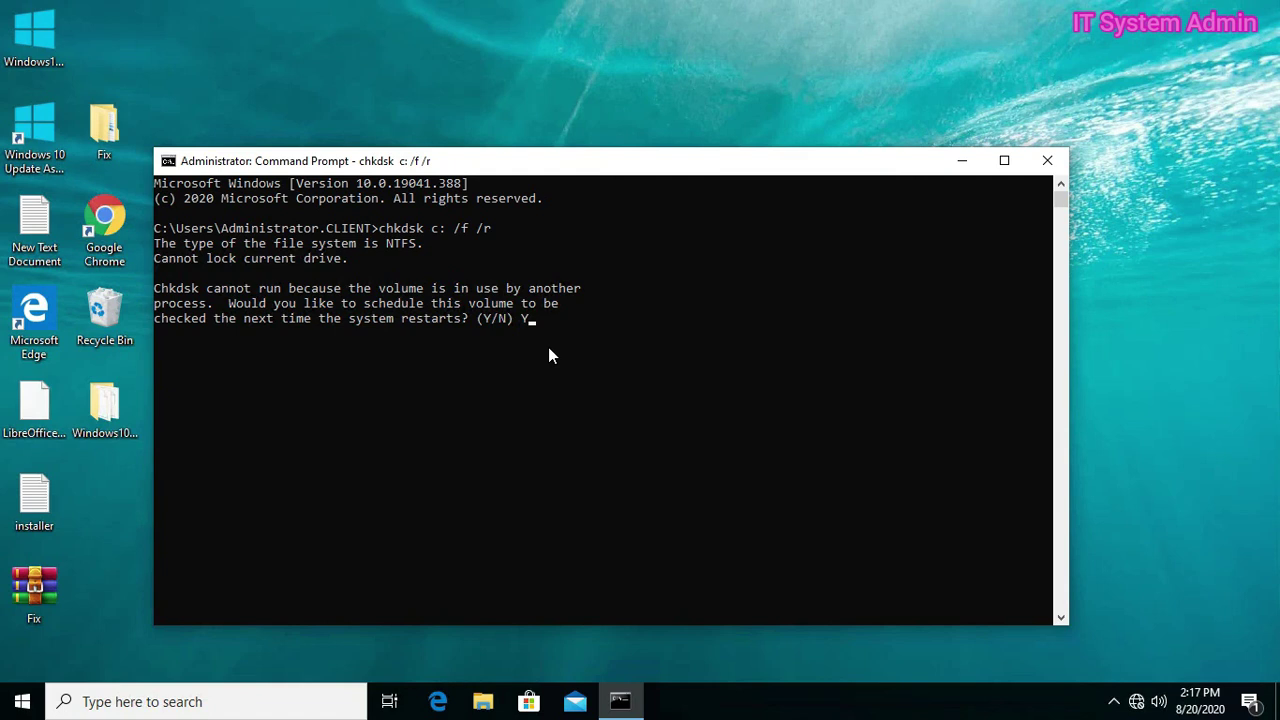
# Answer Y to schedule the disk check for the next restart, and restart the computer
pyautogui.press('Return')
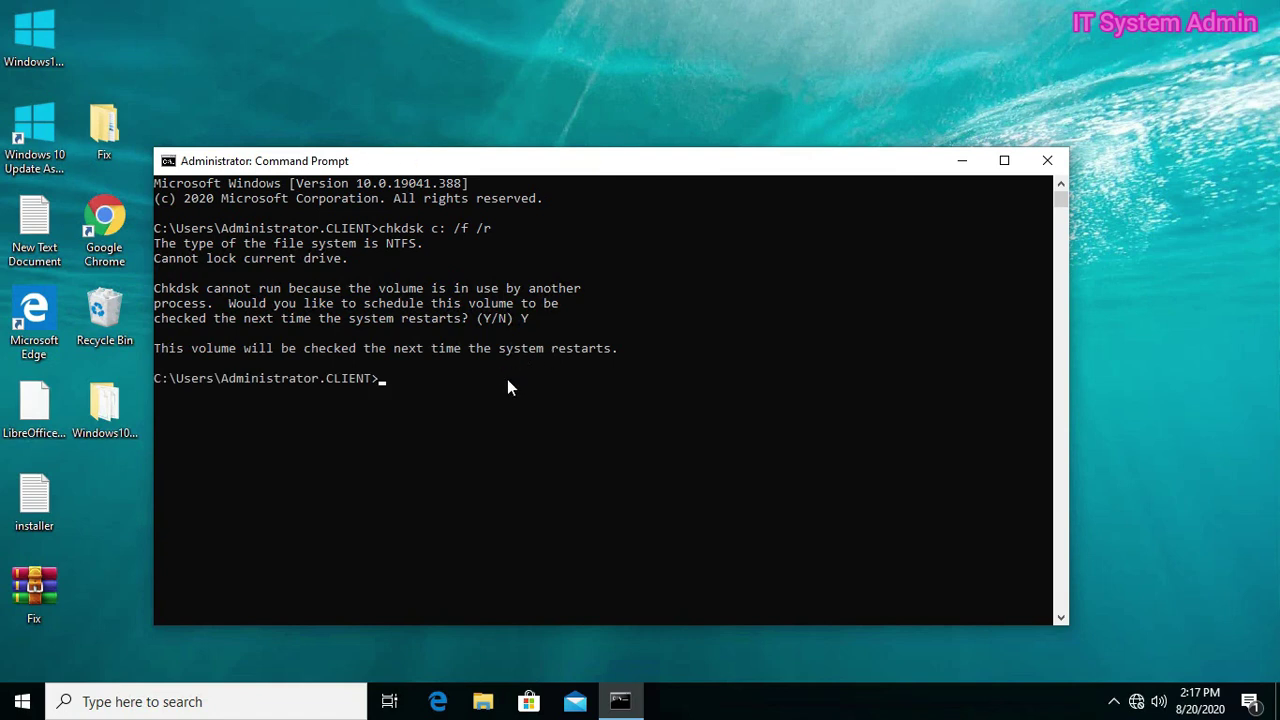
pyautogui.click(1047, 160)
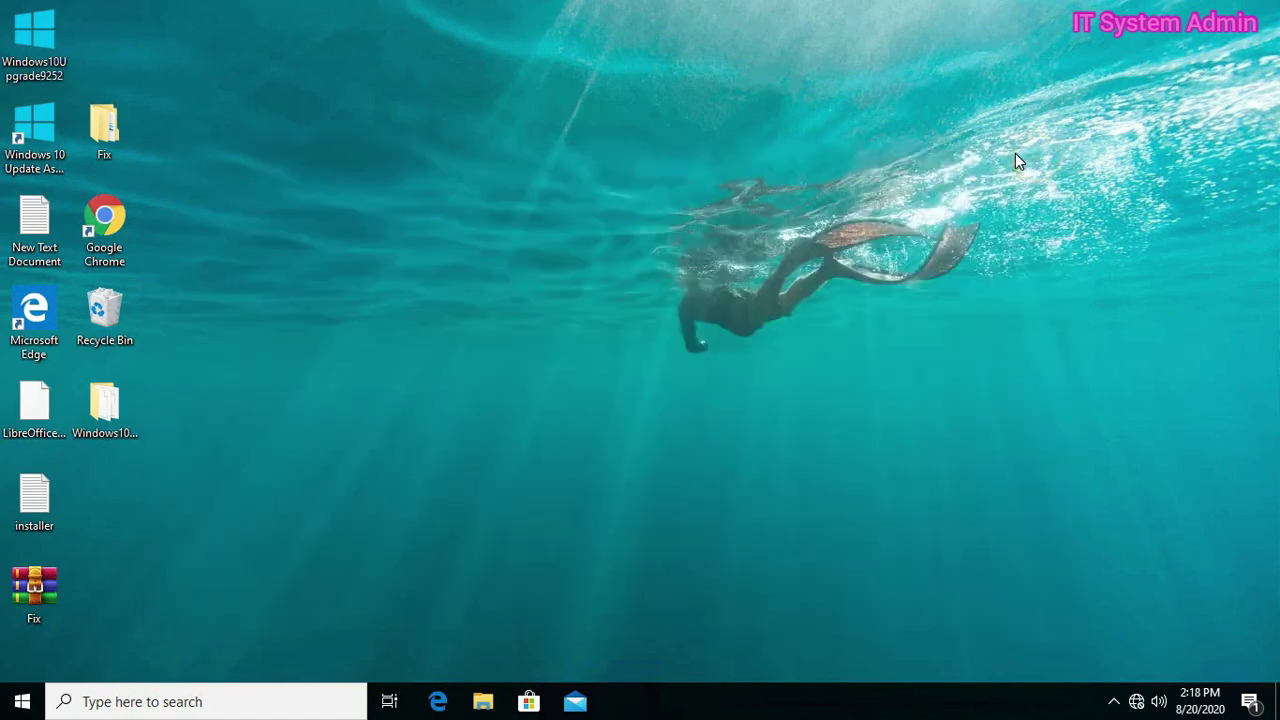
pyautogui.click(22, 701)
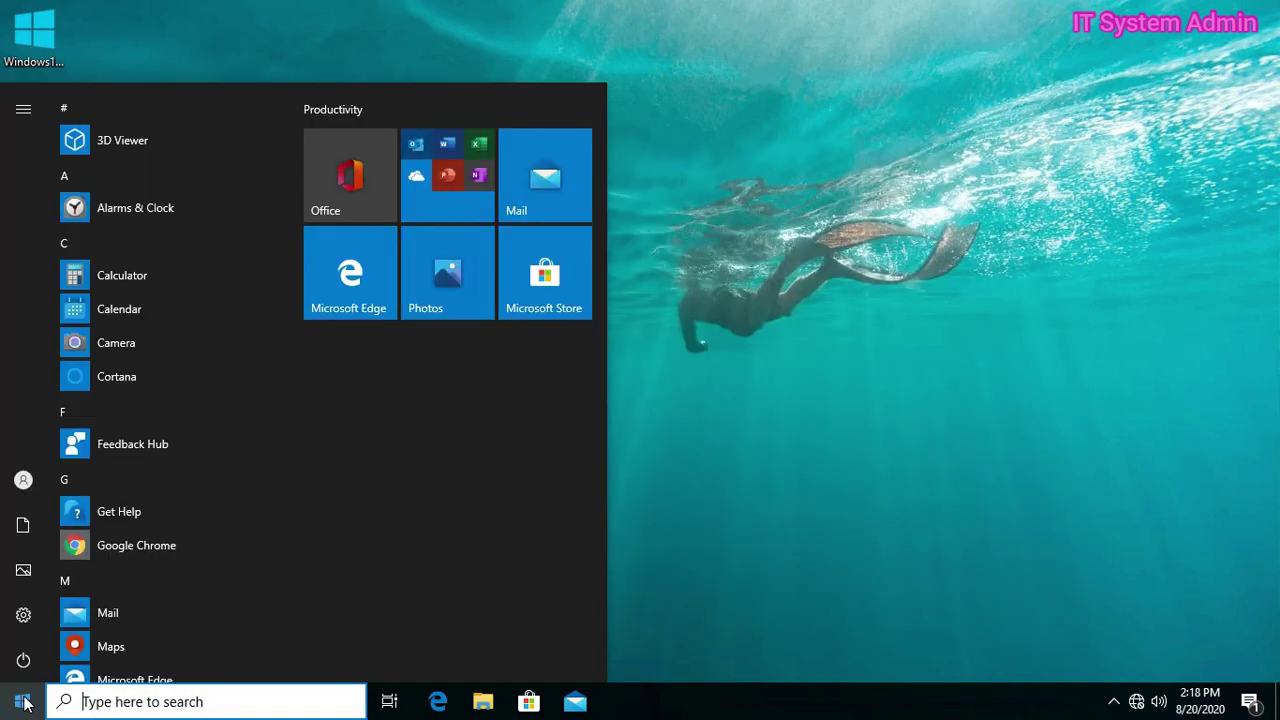
pyautogui.click(24, 661)
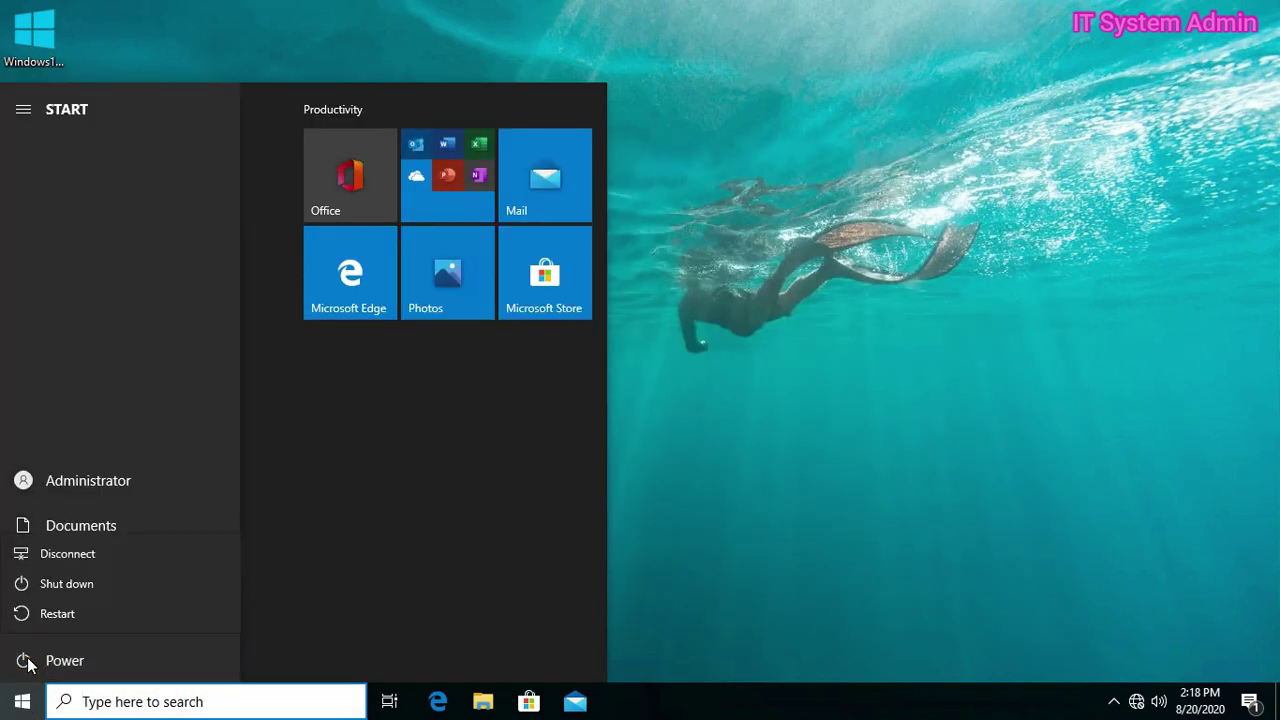
pyautogui.click(63, 614)
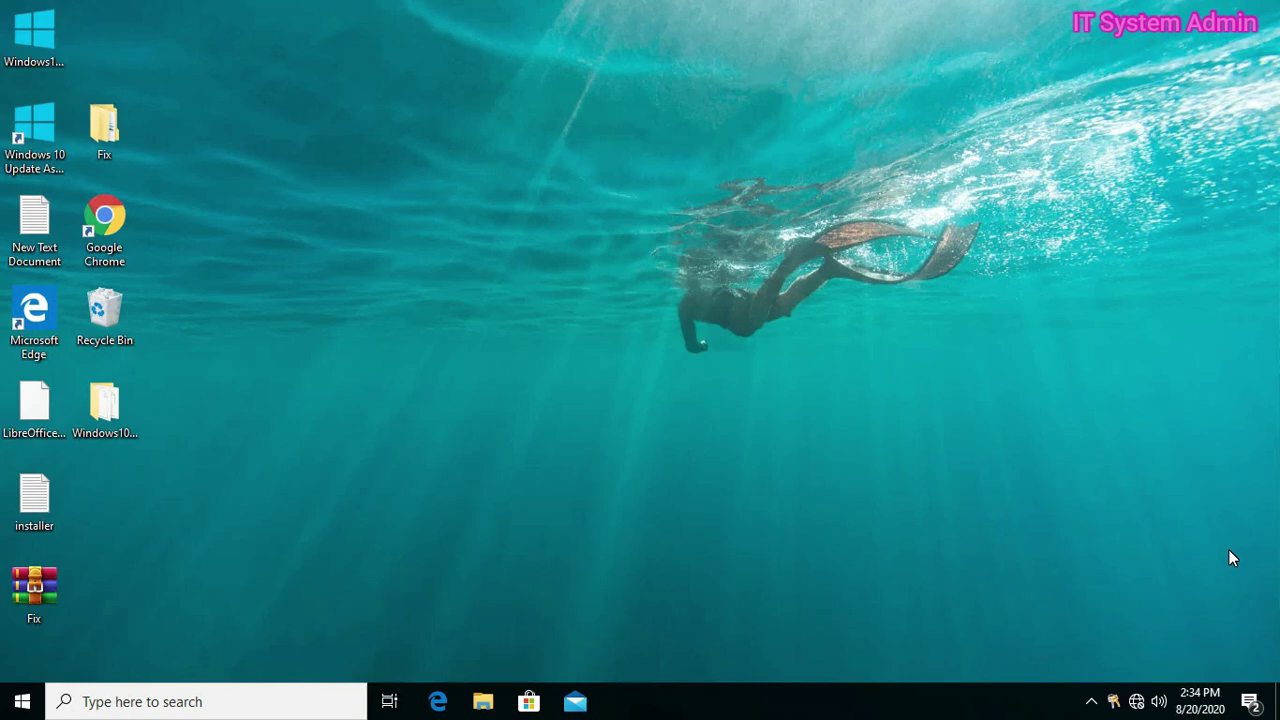
# Open Device Manager and expand the Disk drives category
pyautogui.rightClick(21, 702)
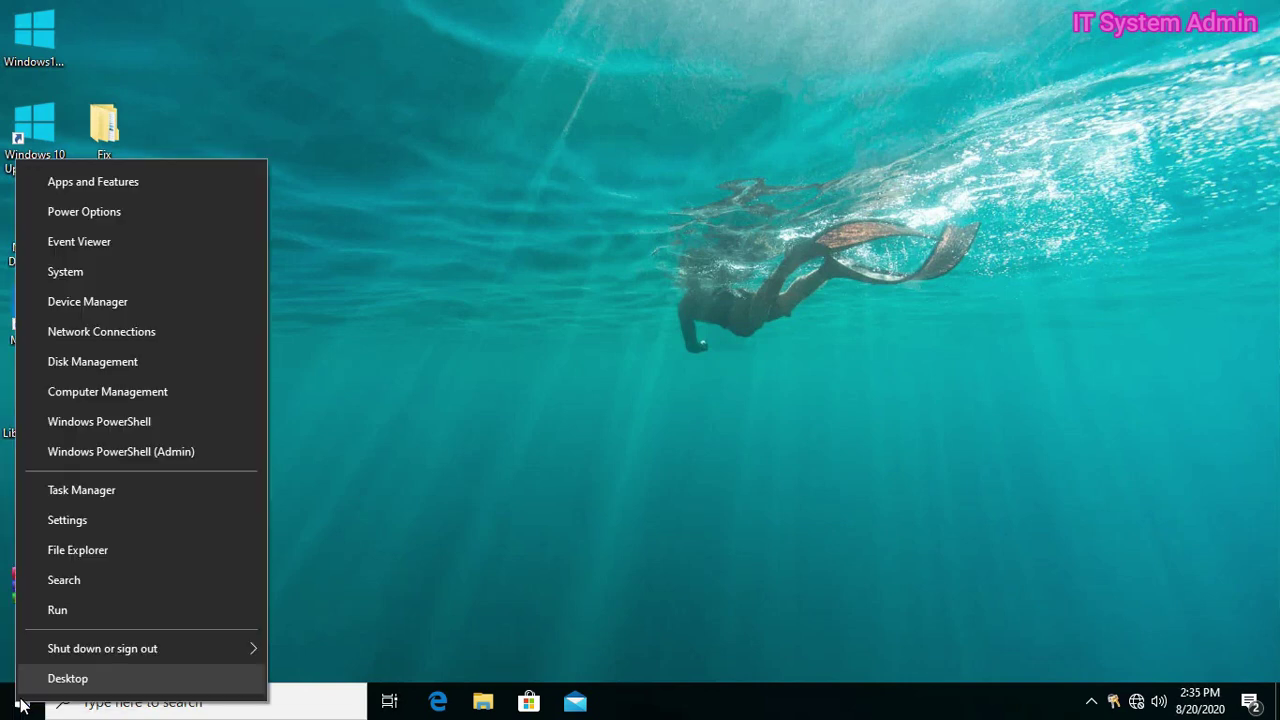
pyautogui.click(128, 301)
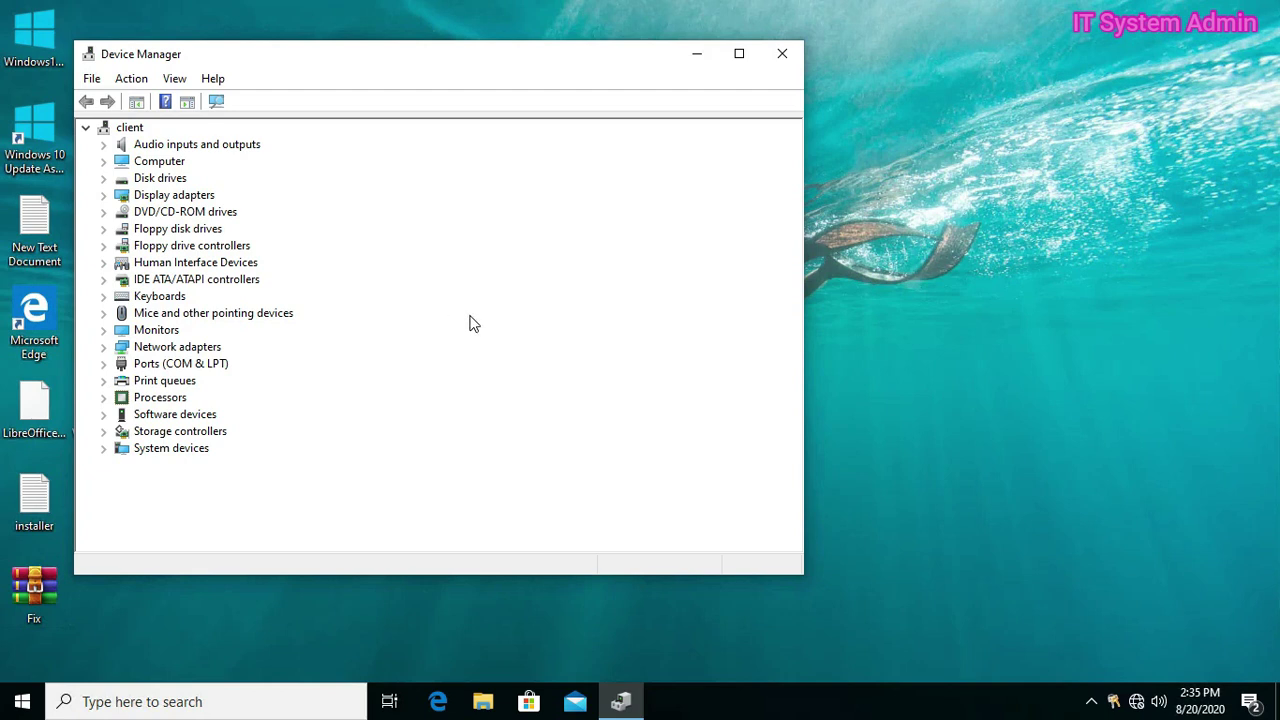
pyautogui.click(160, 178)
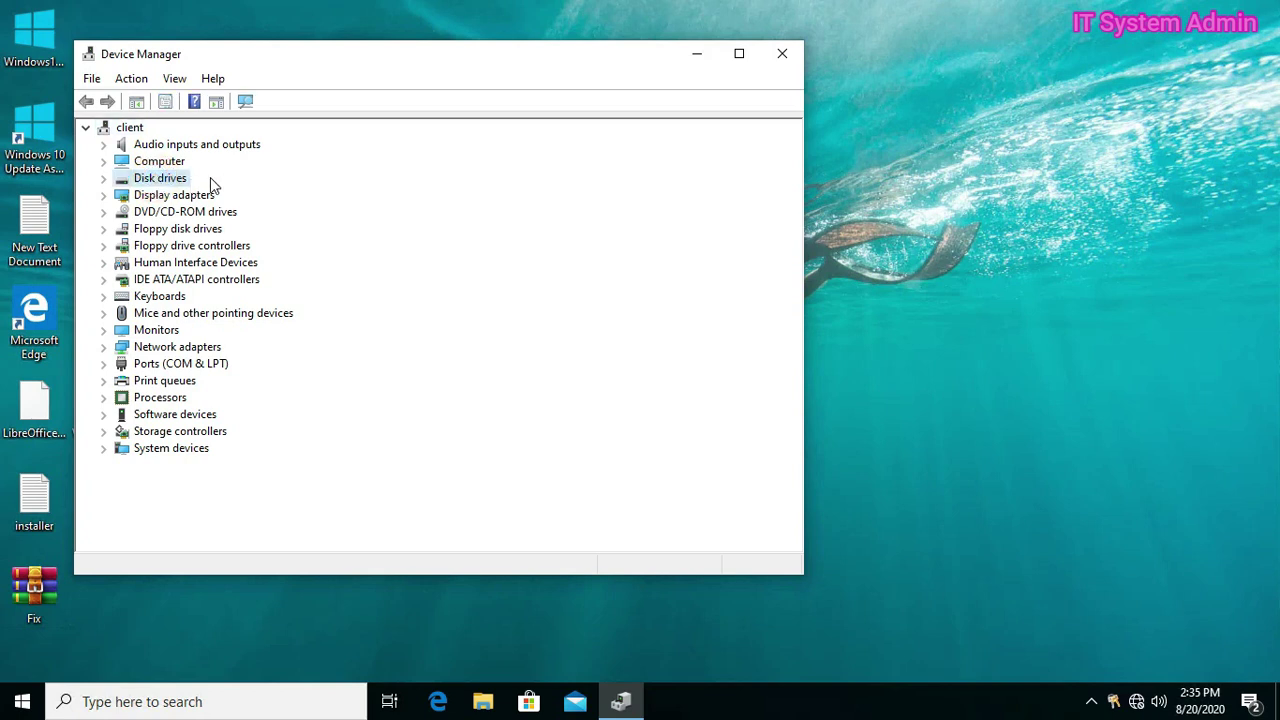
pyautogui.click(103, 181)
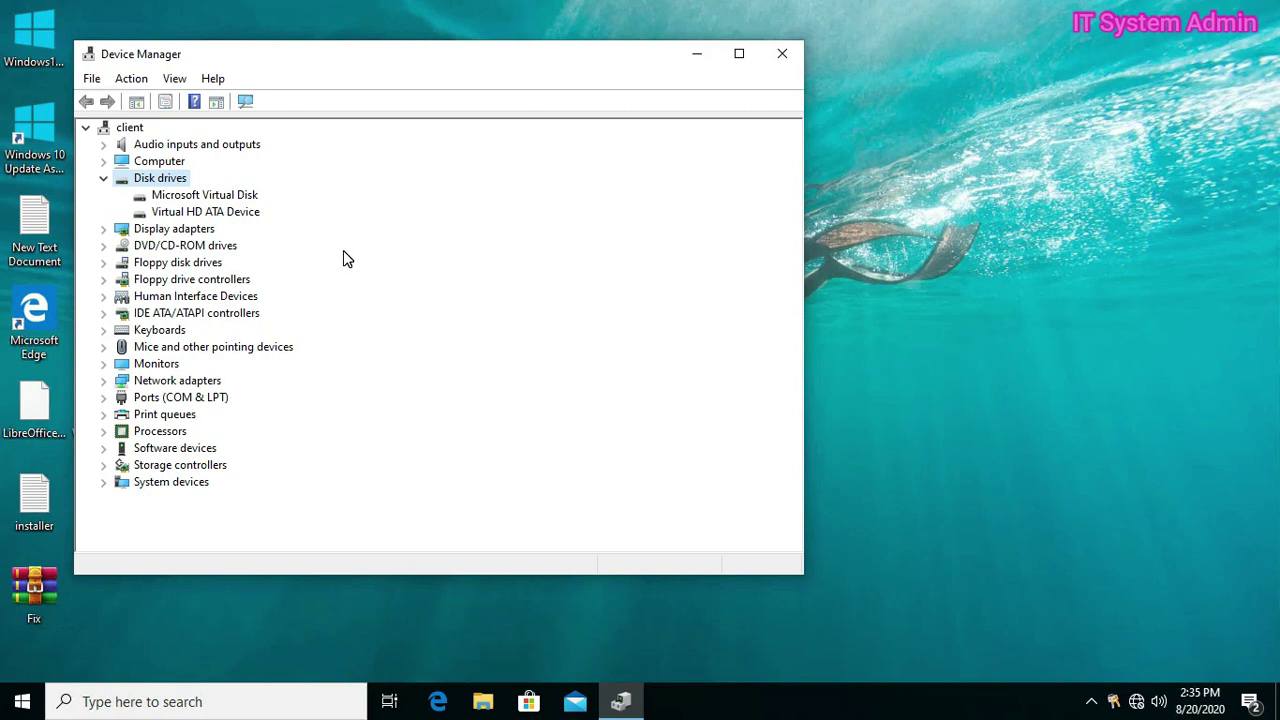
# Update the Microsoft Virtual Disk driver with the automatic driver search and close the update wizard
pyautogui.click(218, 200)
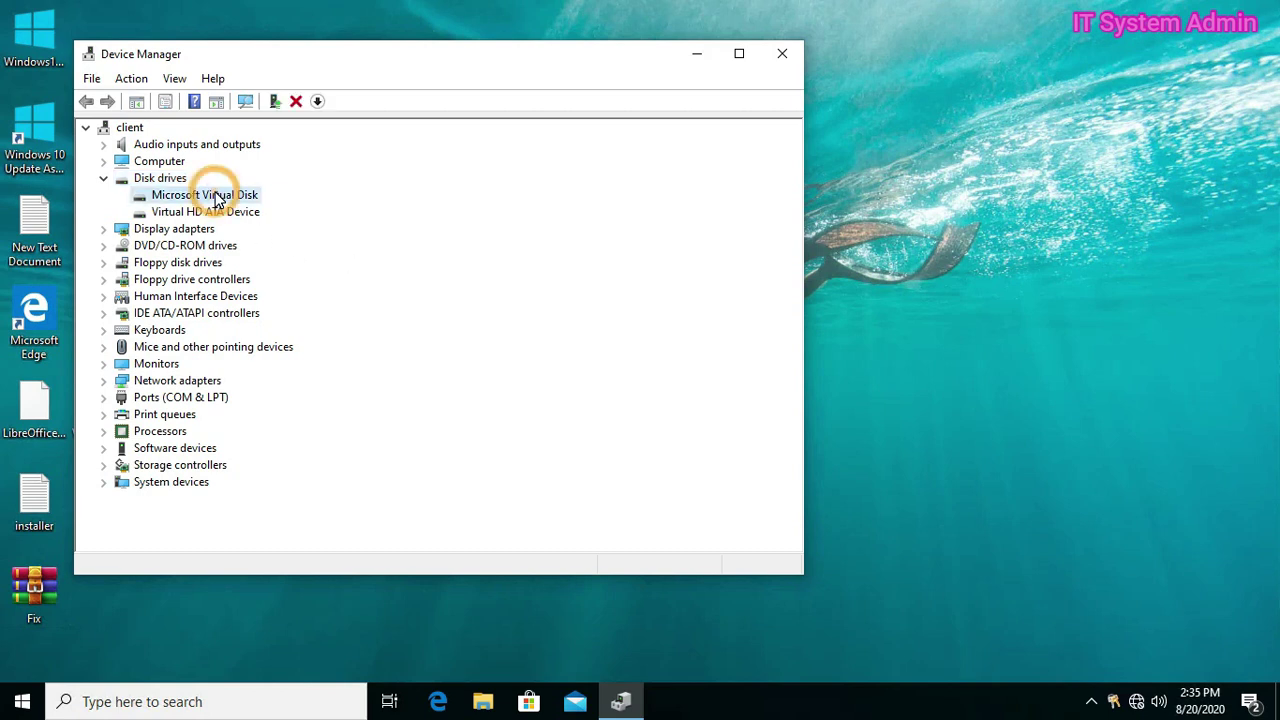
pyautogui.rightClick(218, 203)
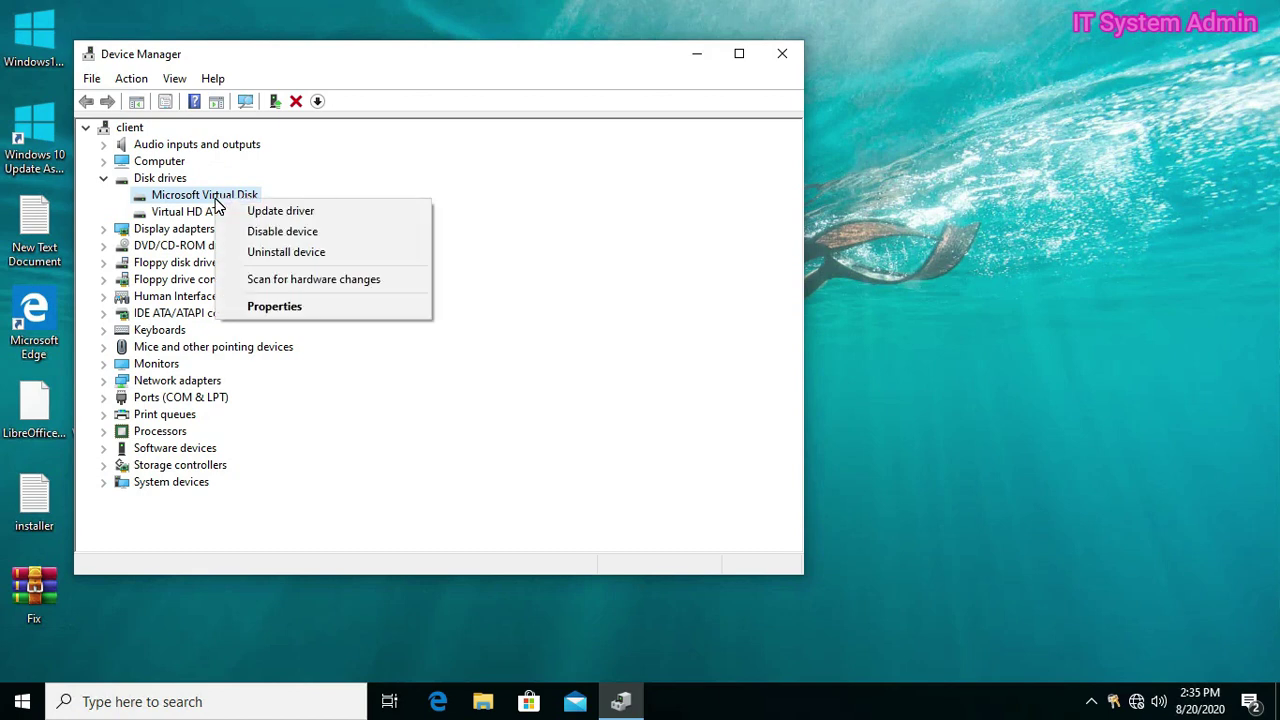
pyautogui.click(296, 218)
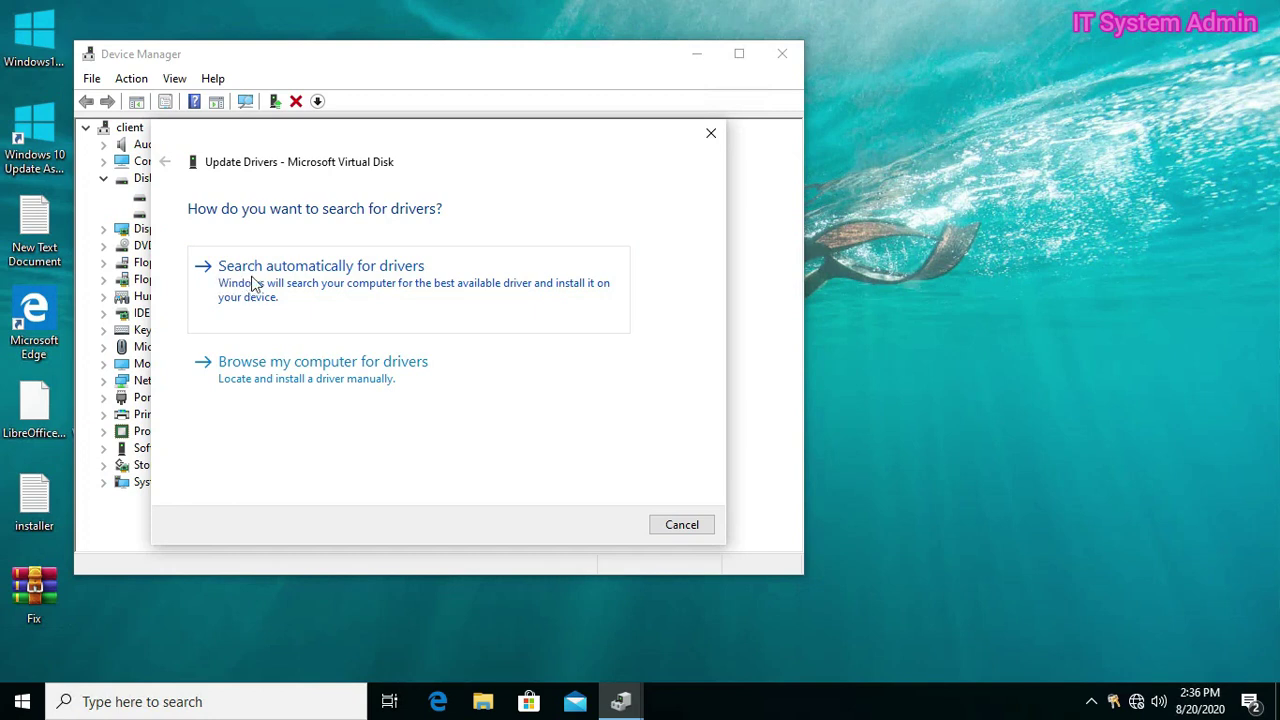
pyautogui.click(358, 289)
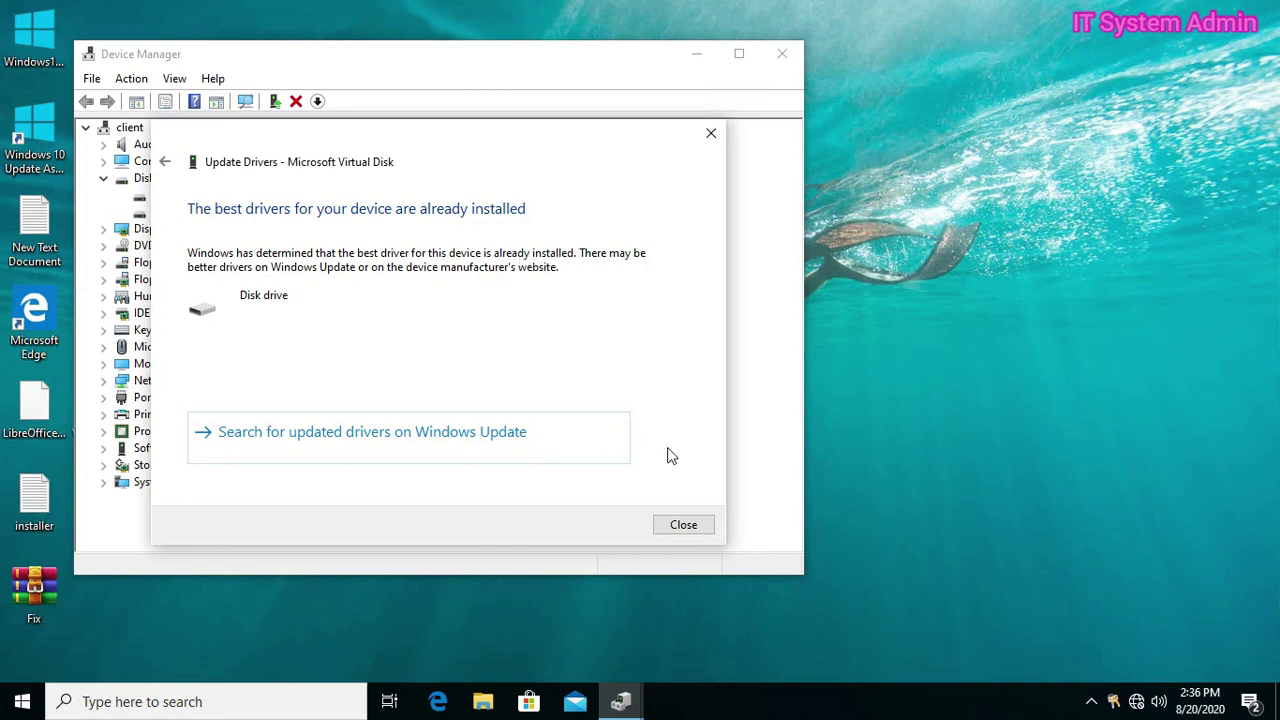
pyautogui.click(682, 527)
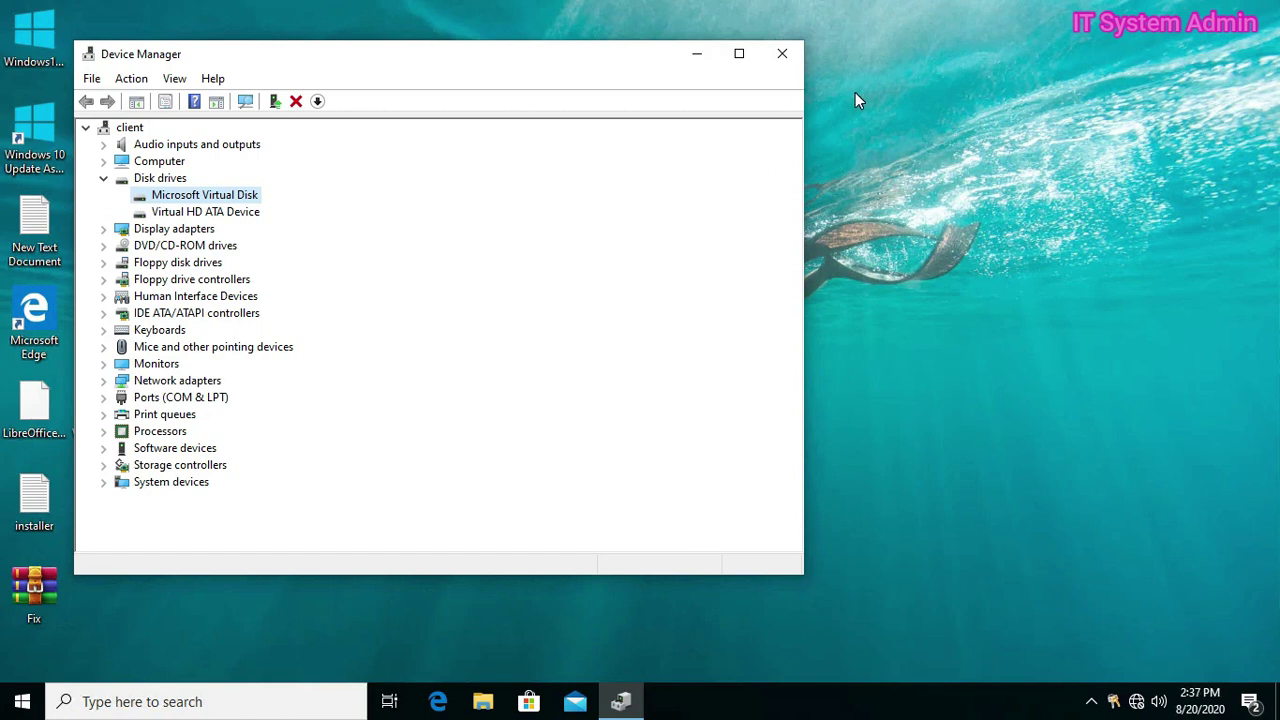
# Close Device Manager and refresh the desktop
pyautogui.click(779, 54)
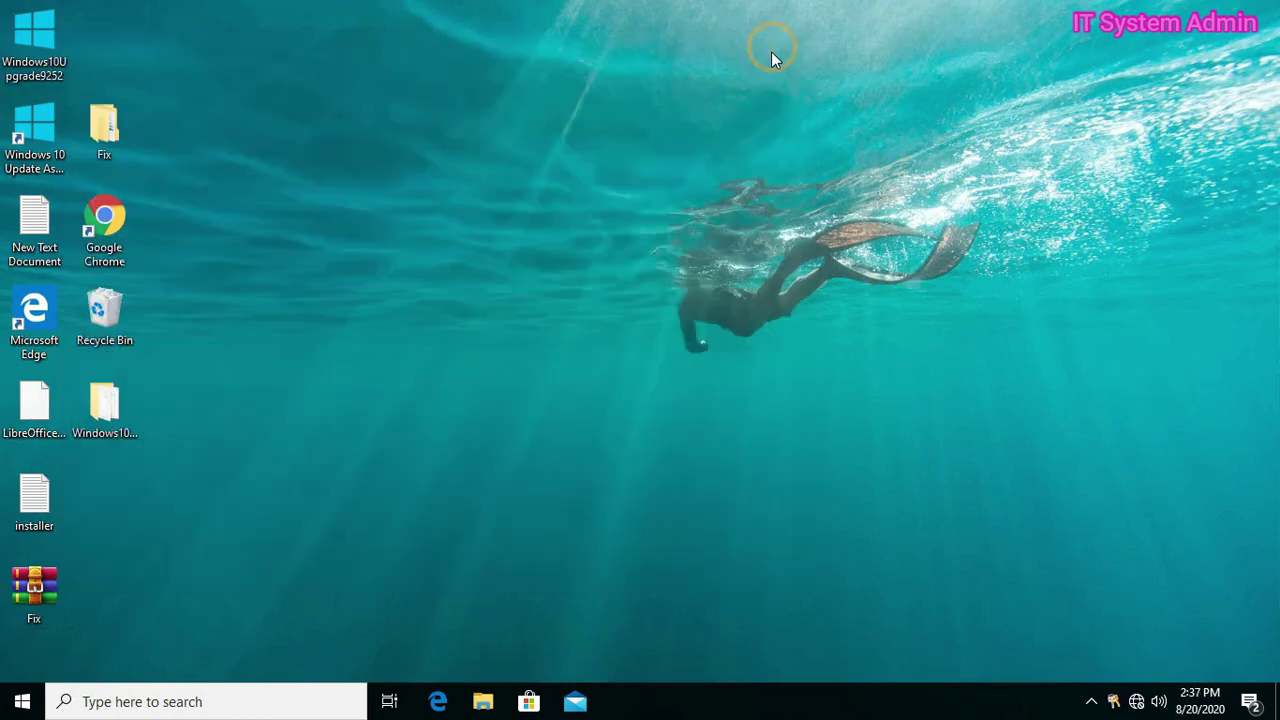
pyautogui.rightClick(580, 135)
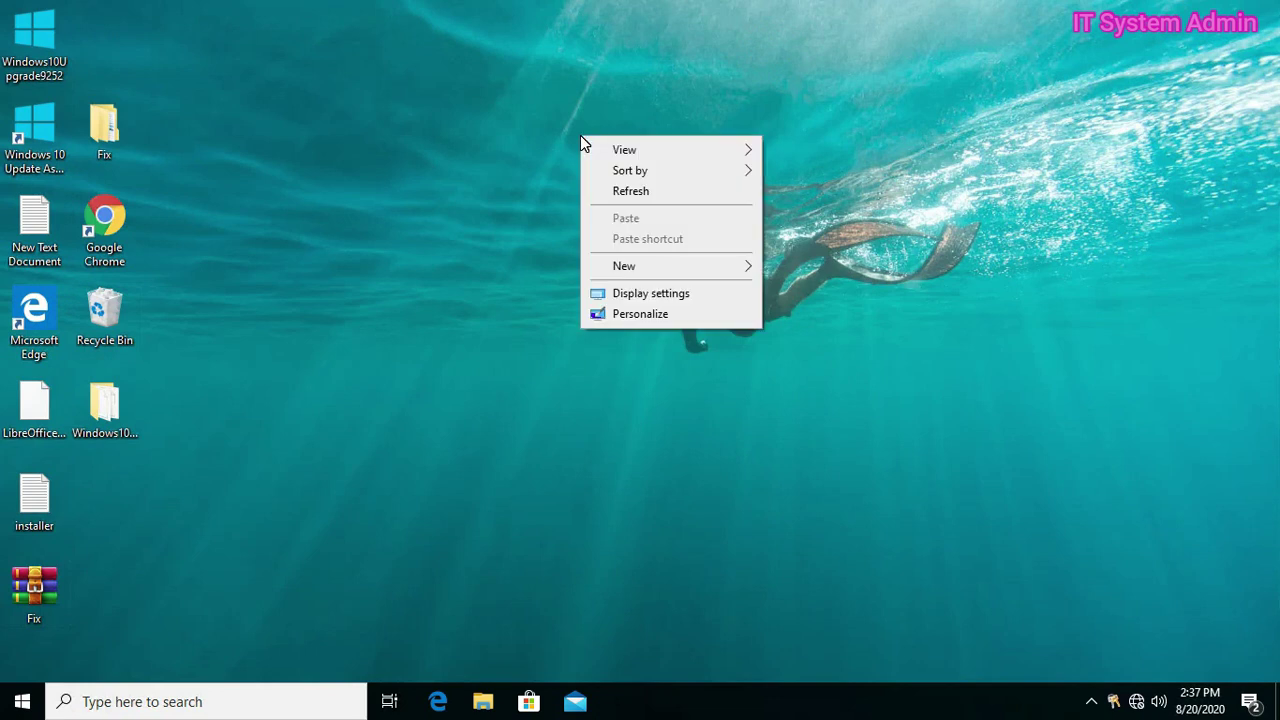
pyautogui.click(620, 197)
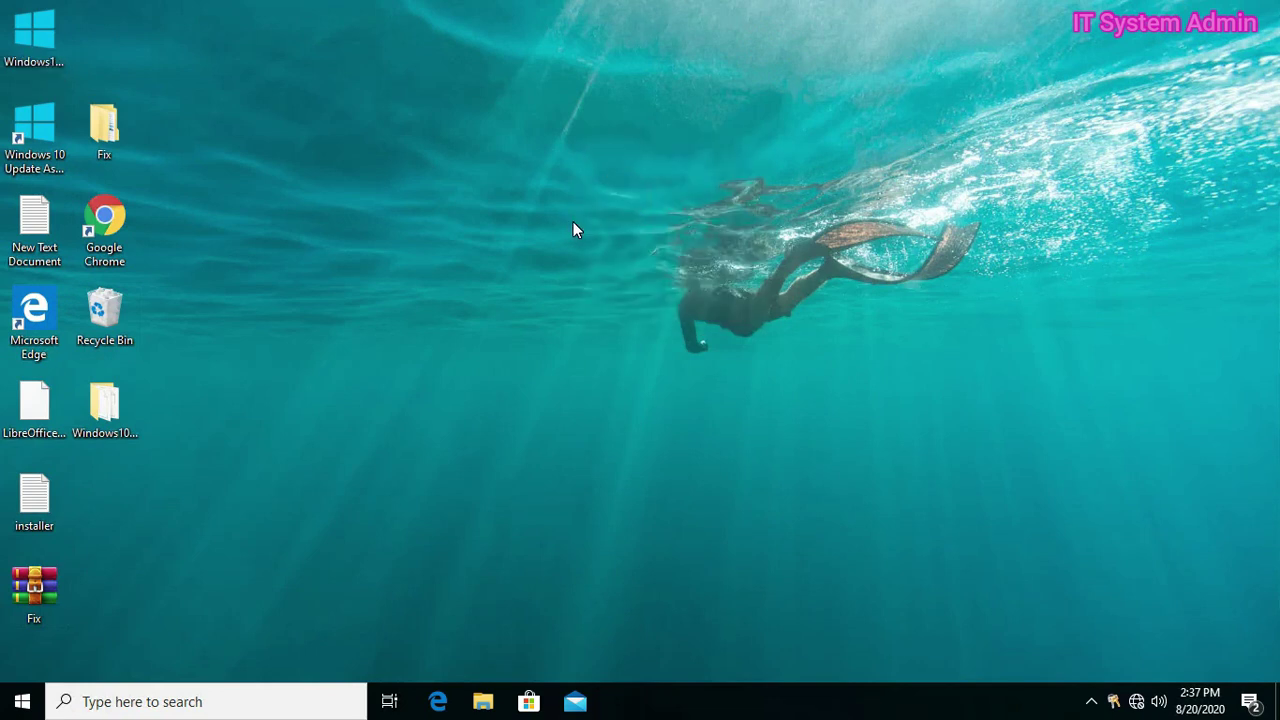